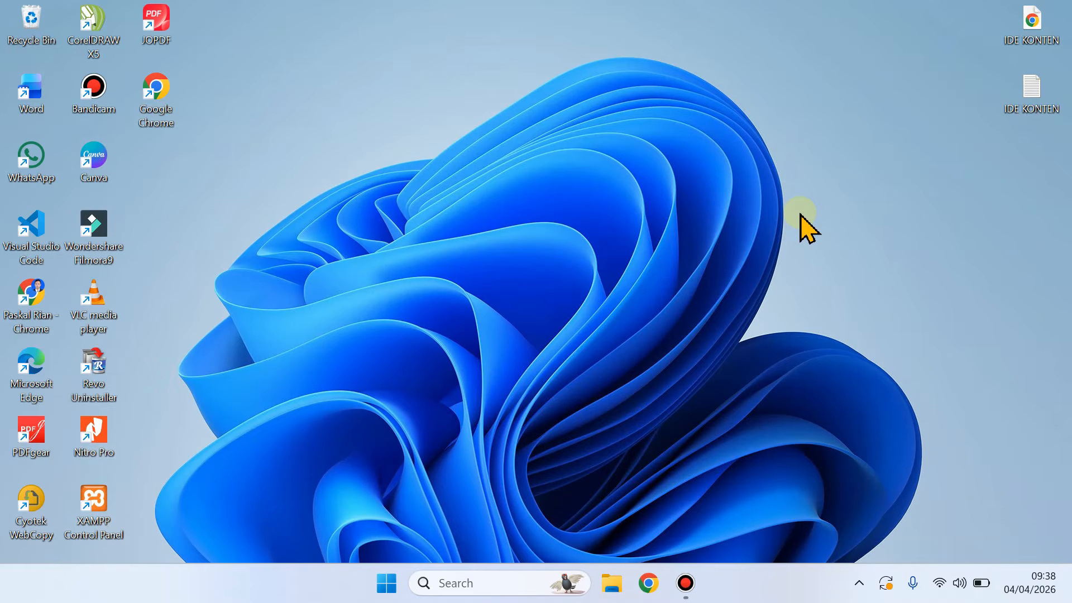
Switch to Google Chrome, search the web for VIRTUAL BOX and open the Oracle VirtualBox website
{"action": "double_click", "coordinate": [160, 92]}
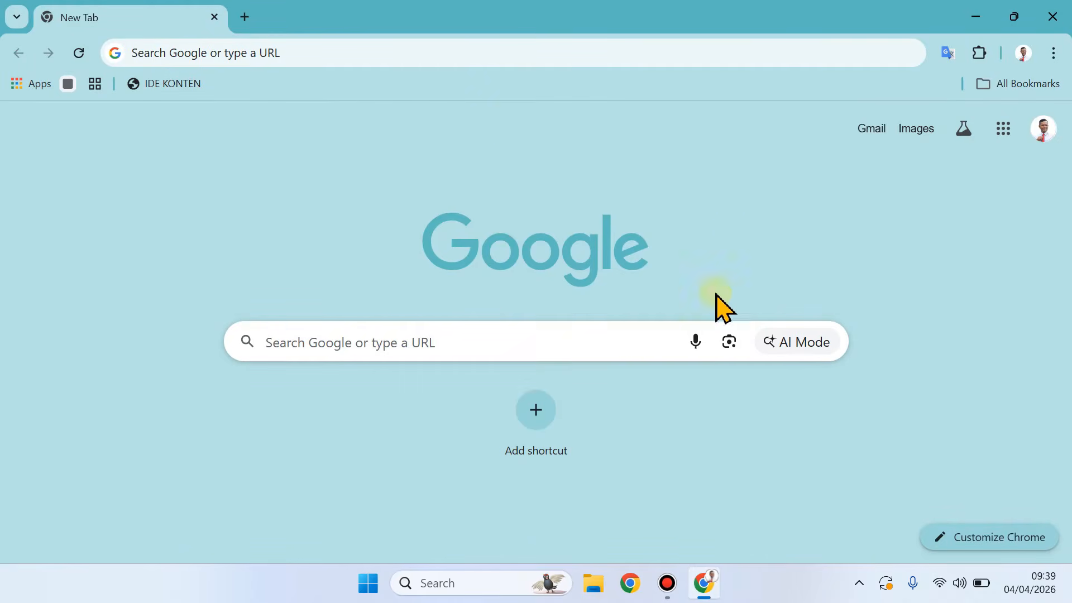
{"action": "left_click", "coordinate": [576, 331]}
{"action": "type", "text": "VIRTUAL BOX"}
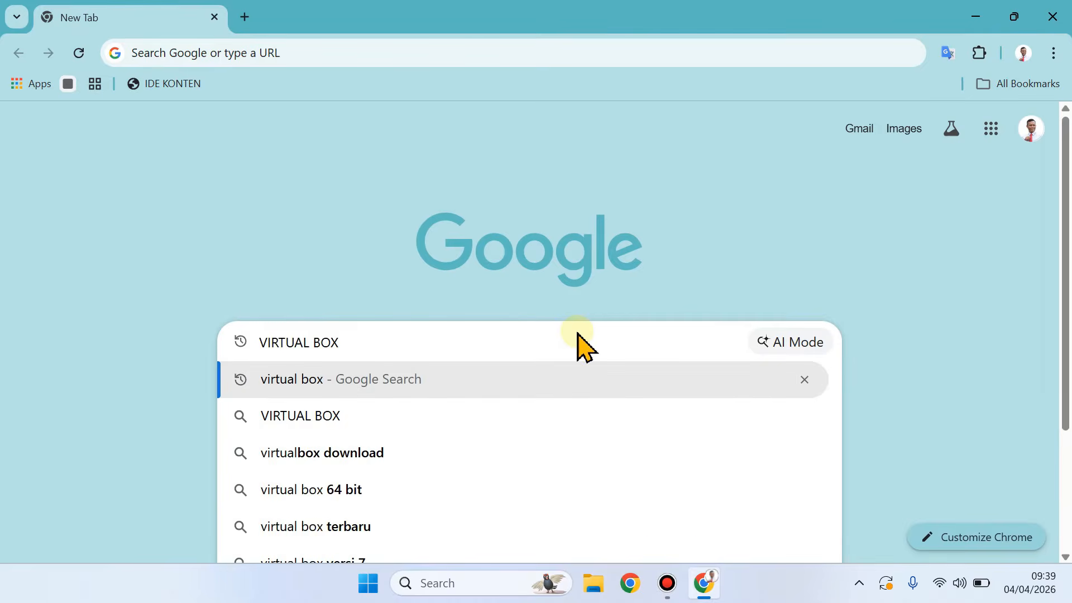
{"action": "key", "text": "Return"}
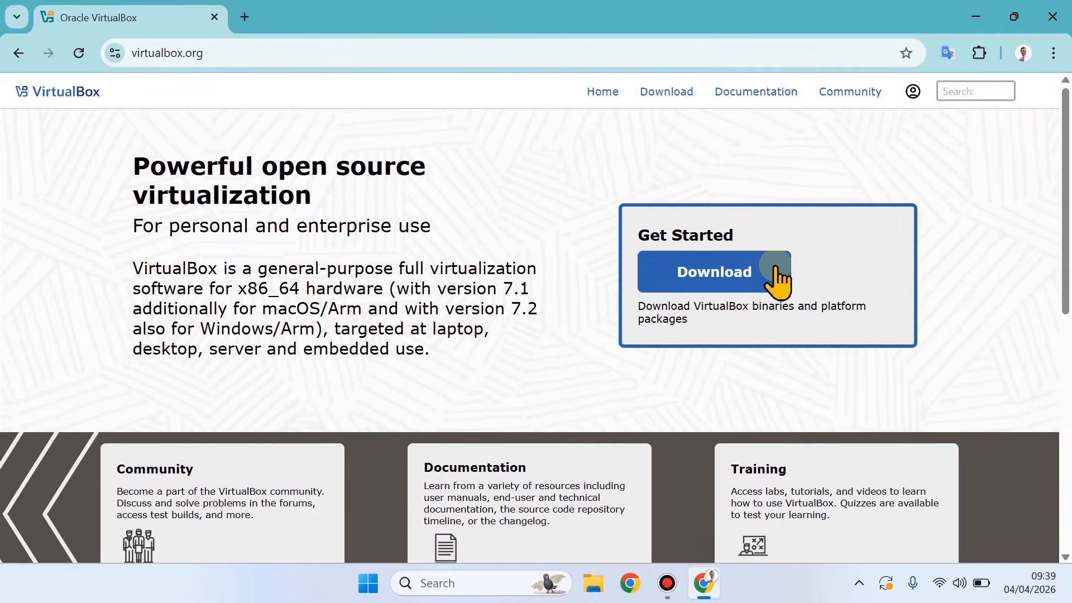
Download the VirtualBox 7.2.6 platform package for Windows hosts and check it in the recent downloads
{"action": "left_click", "coordinate": [710, 286]}
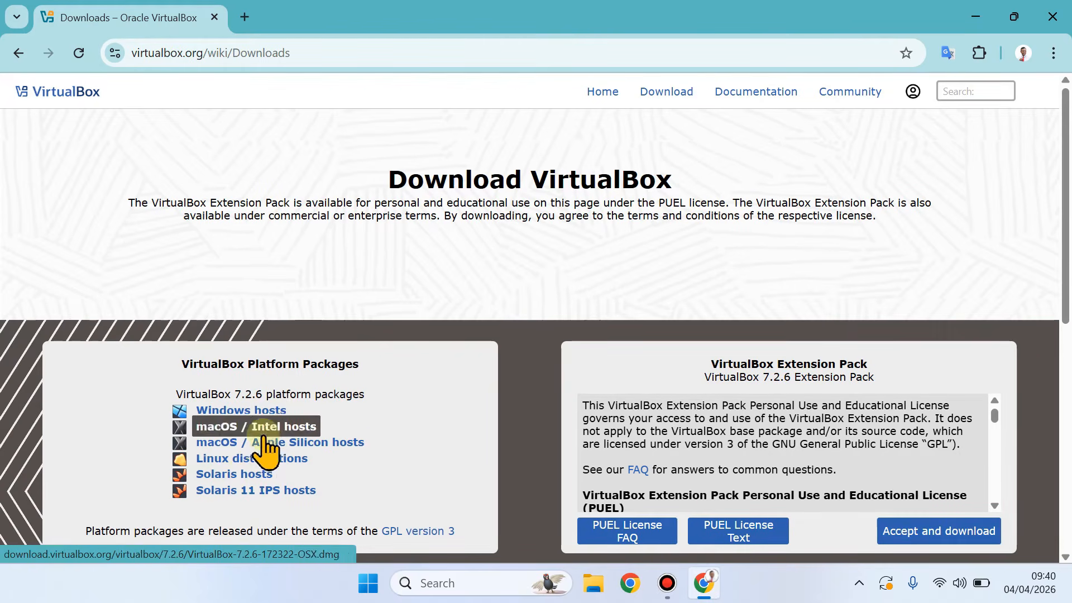
{"action": "left_click", "coordinate": [244, 408]}
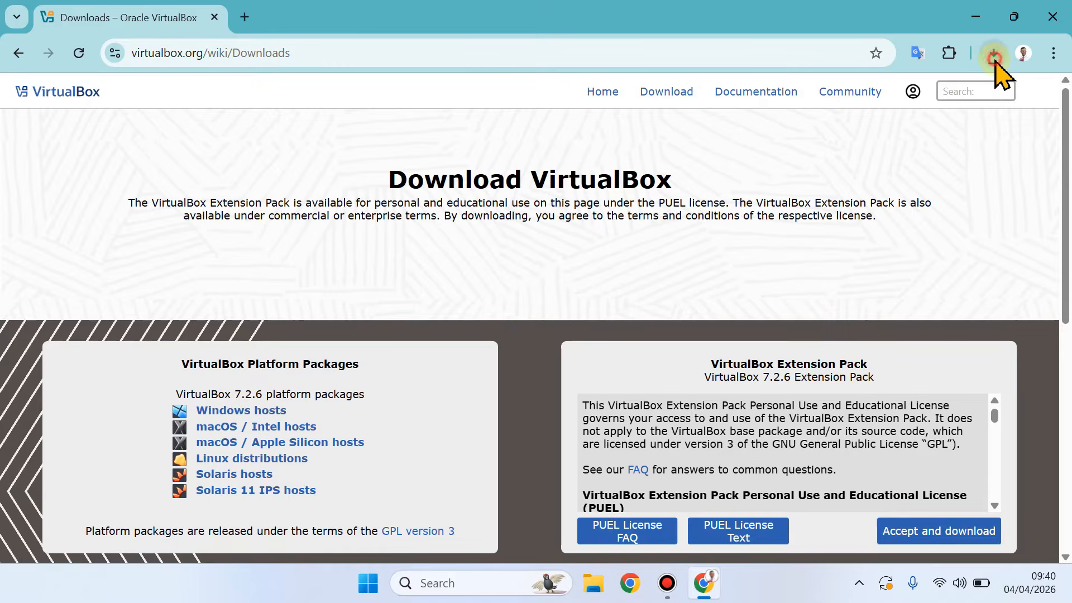
{"action": "left_click", "coordinate": [993, 56]}
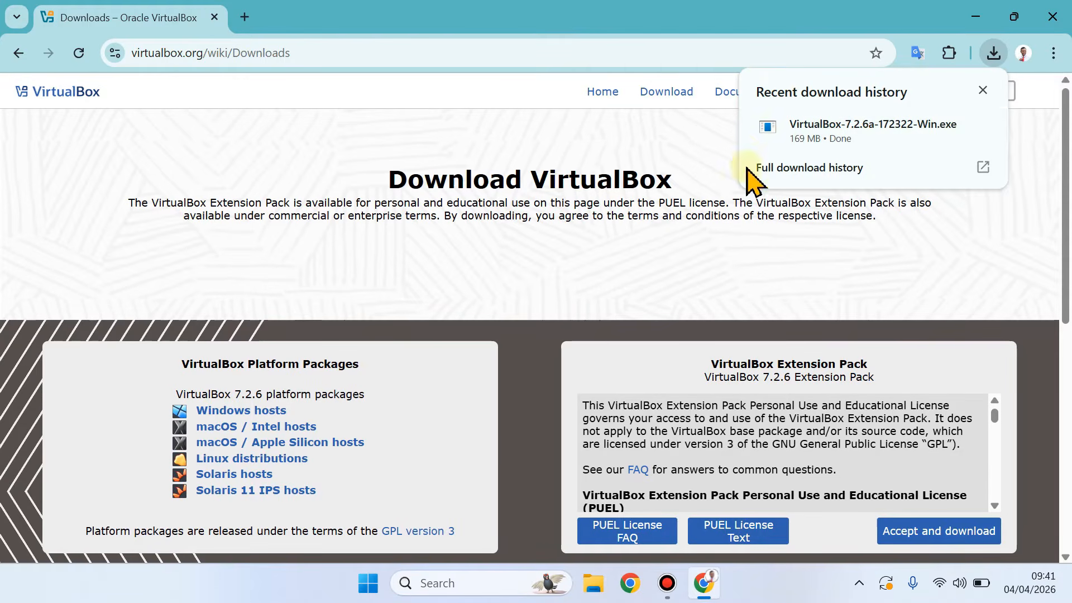
{"action": "left_click", "coordinate": [904, 16]}
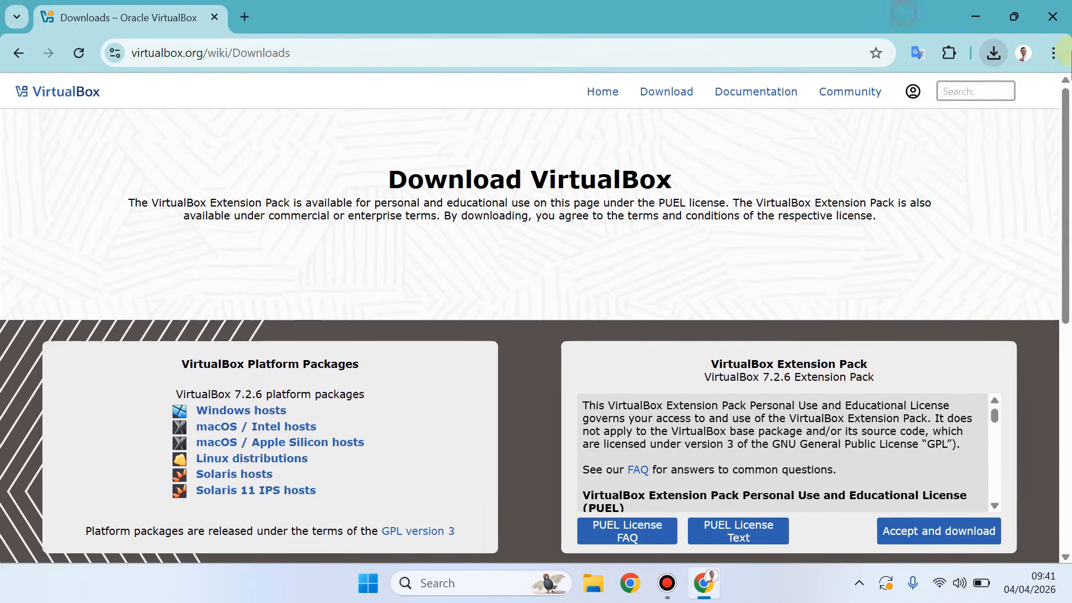
Open the full download history and launch the VirtualBox-7.2.6a-172322-Win.exe installer from it
{"action": "left_click", "coordinate": [1053, 53]}
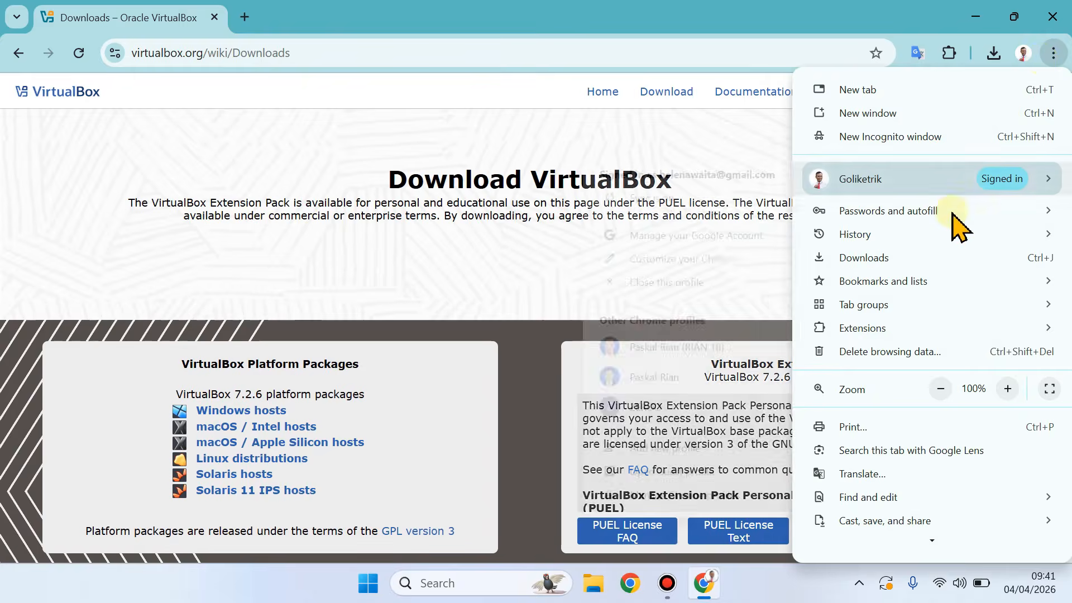
{"action": "left_click", "coordinate": [932, 257]}
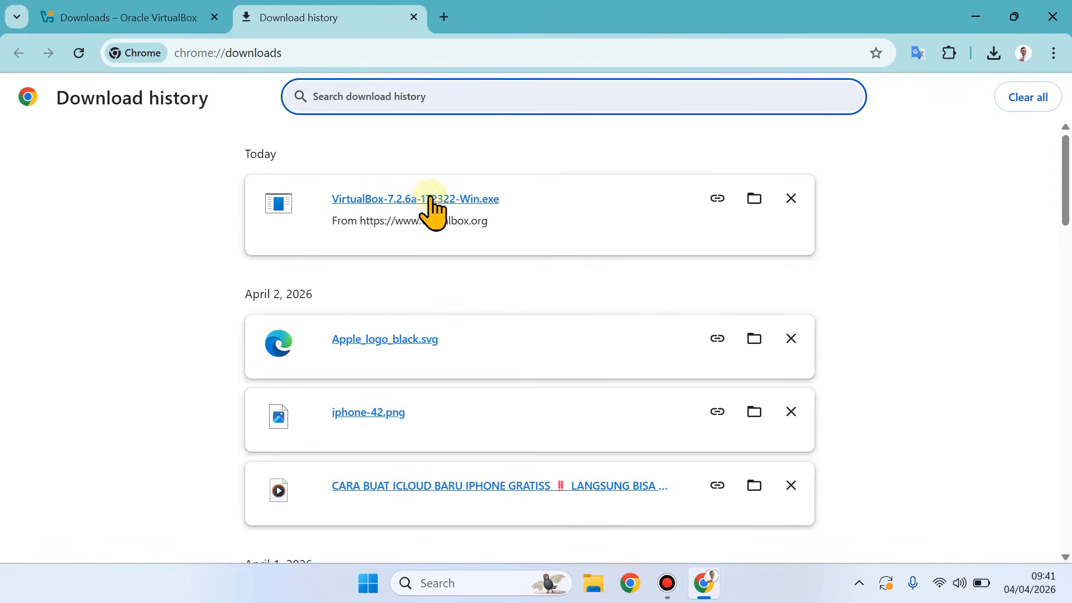
{"action": "left_click", "coordinate": [457, 202]}
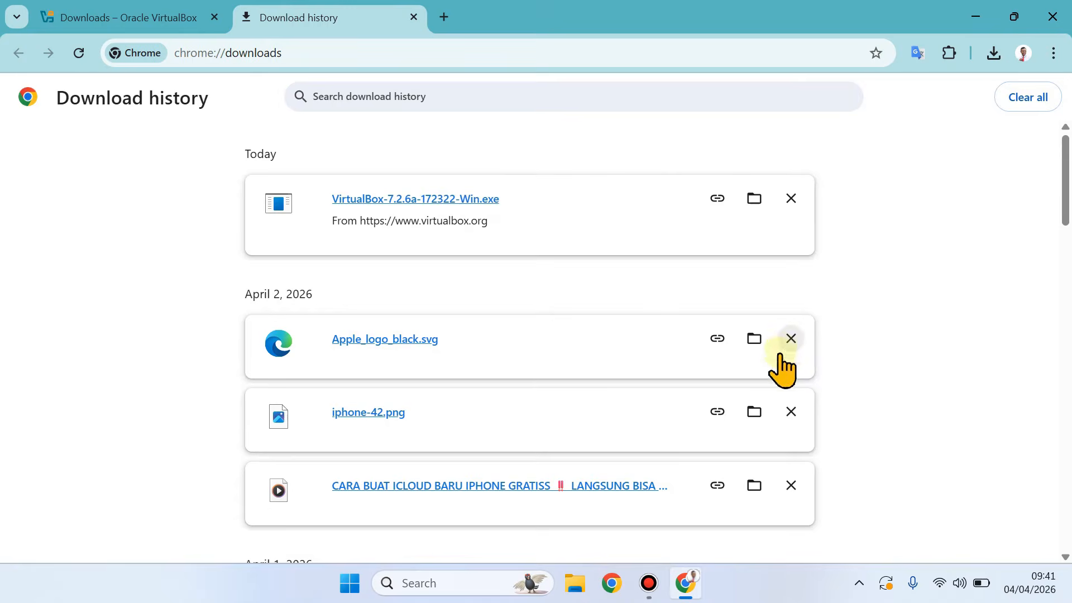
{"action": "left_click", "coordinate": [722, 596]}
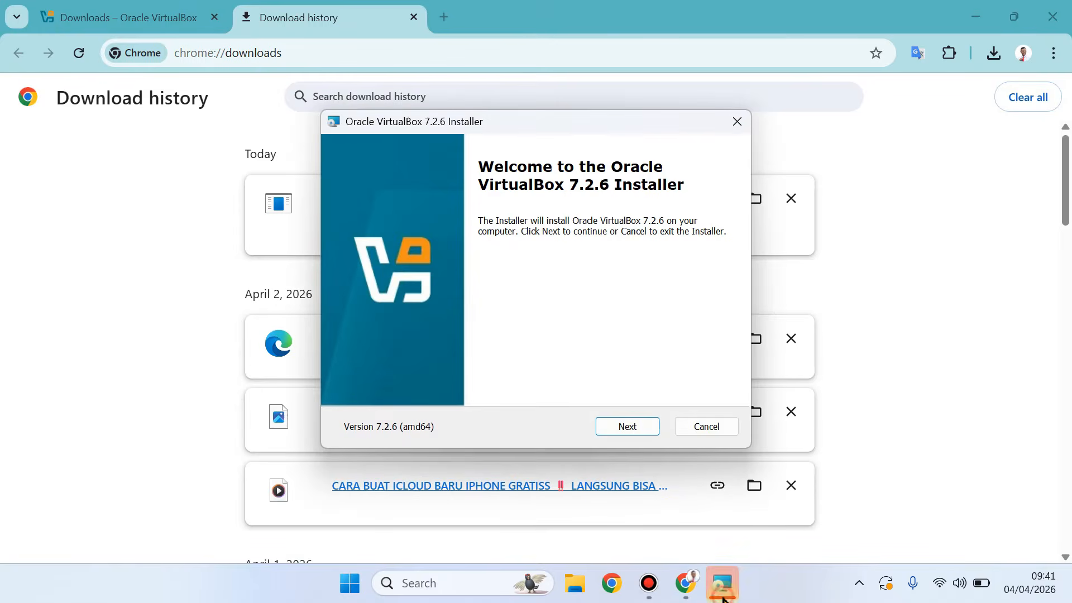
Accept the VirtualBox license agreement, keep the default features and agree to the network disconnection warning
{"action": "left_click", "coordinate": [627, 427]}
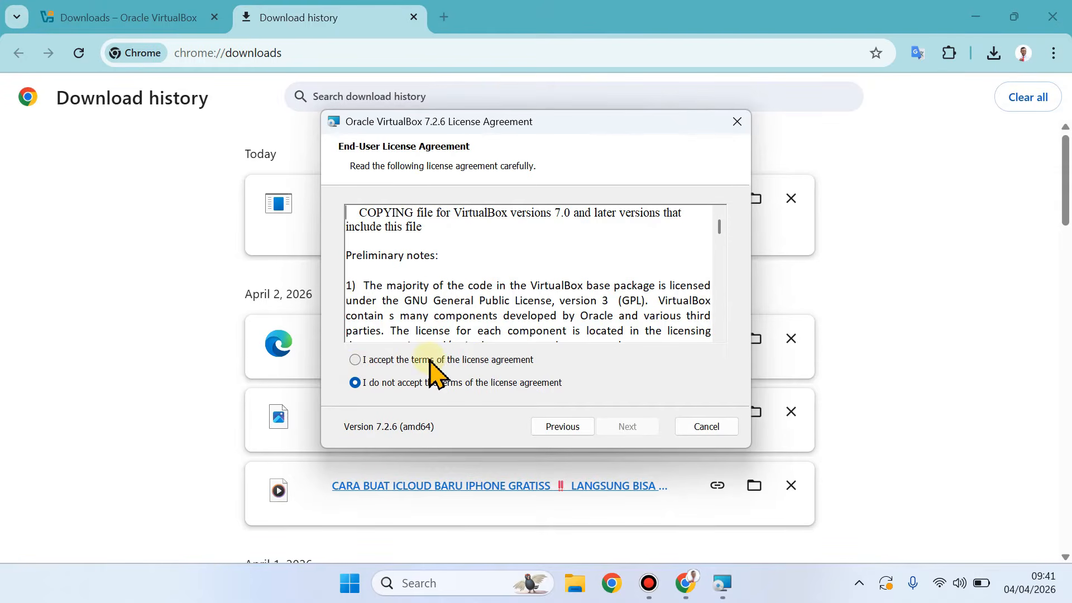
{"action": "left_click", "coordinate": [468, 362]}
{"action": "left_click", "coordinate": [619, 431]}
{"action": "left_click", "coordinate": [628, 426]}
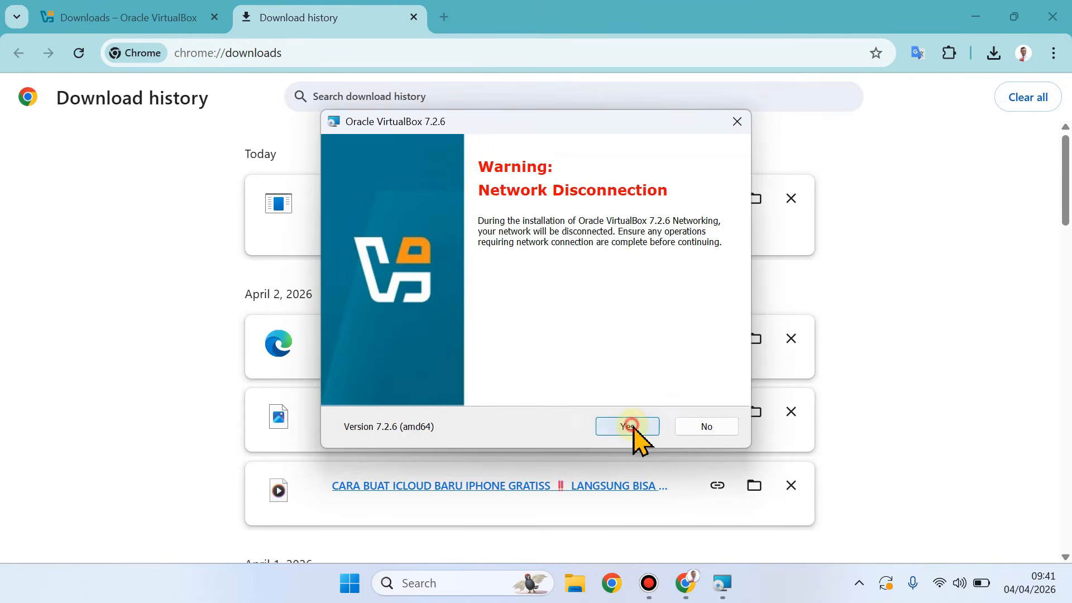
{"action": "left_click", "coordinate": [628, 425]}
{"action": "left_click", "coordinate": [641, 429]}
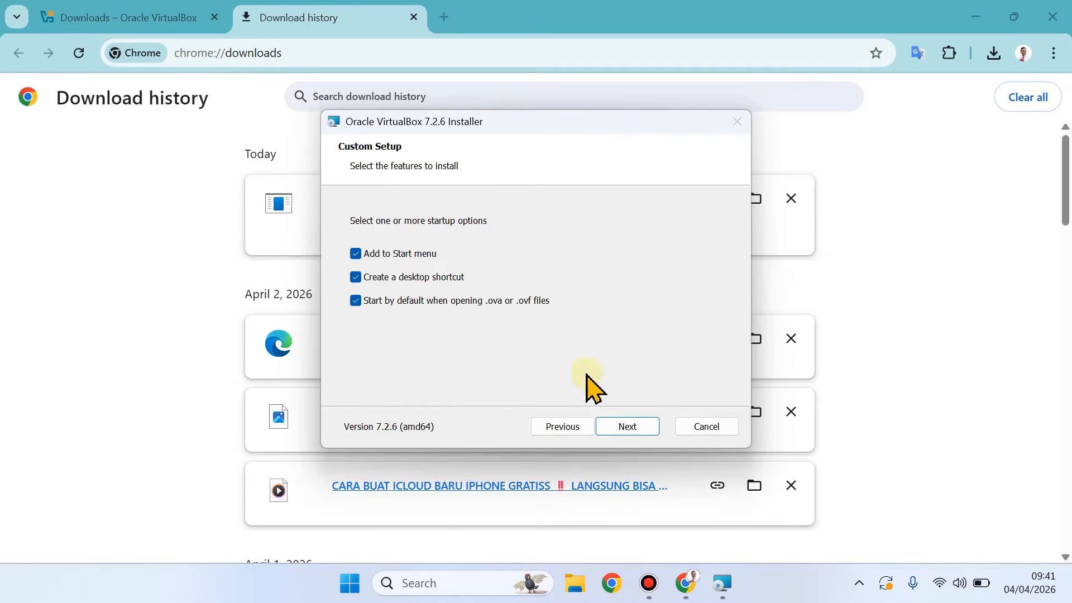
Install VirtualBox with the default startup options and finish the setup without starting the program
{"action": "left_click", "coordinate": [627, 427]}
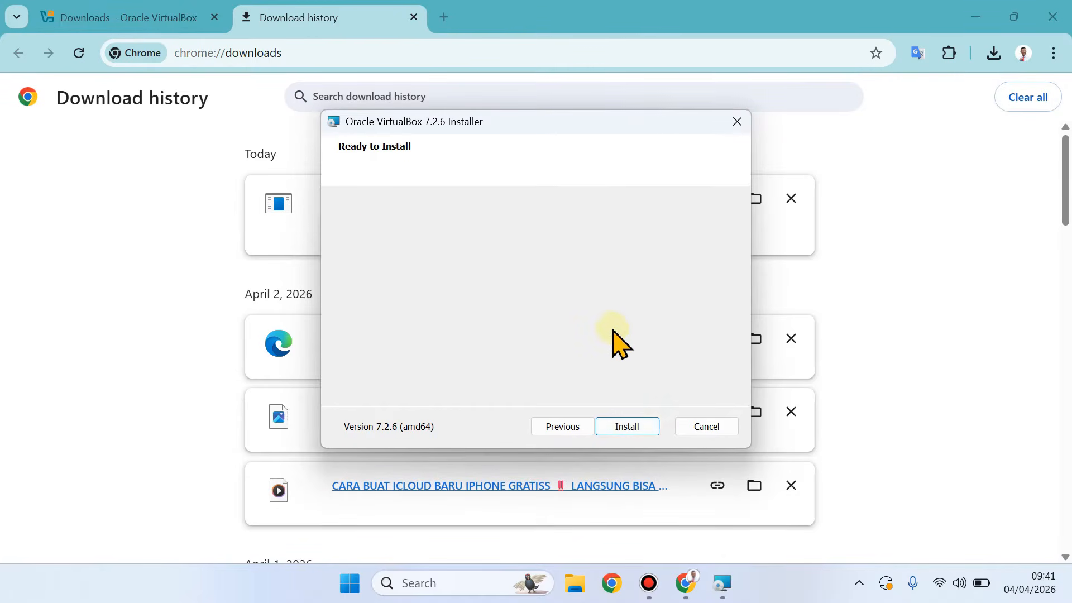
{"action": "left_click", "coordinate": [624, 430]}
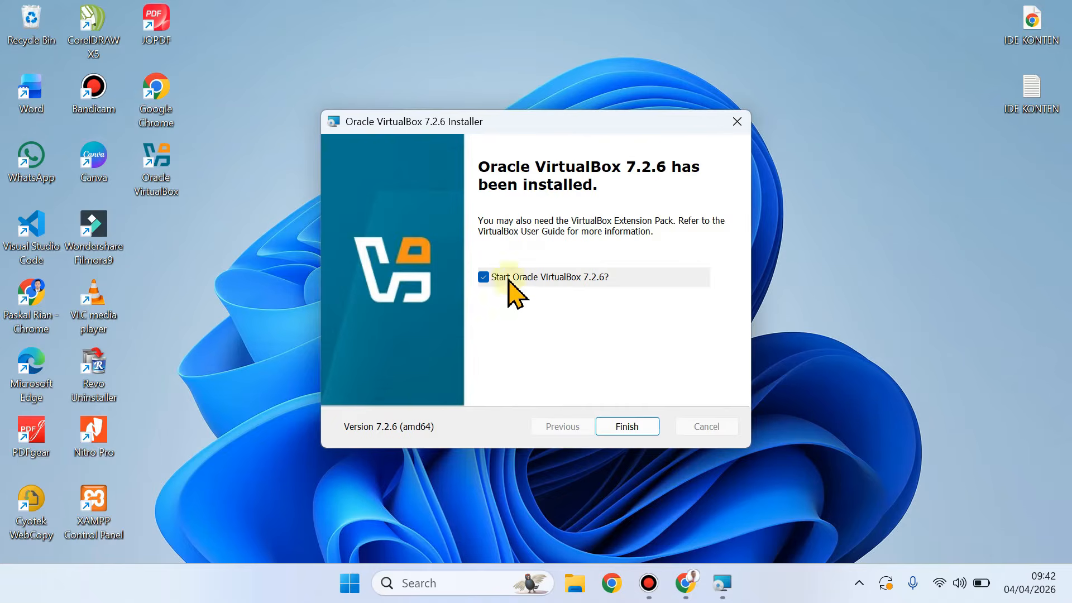
{"action": "left_click", "coordinate": [483, 277]}
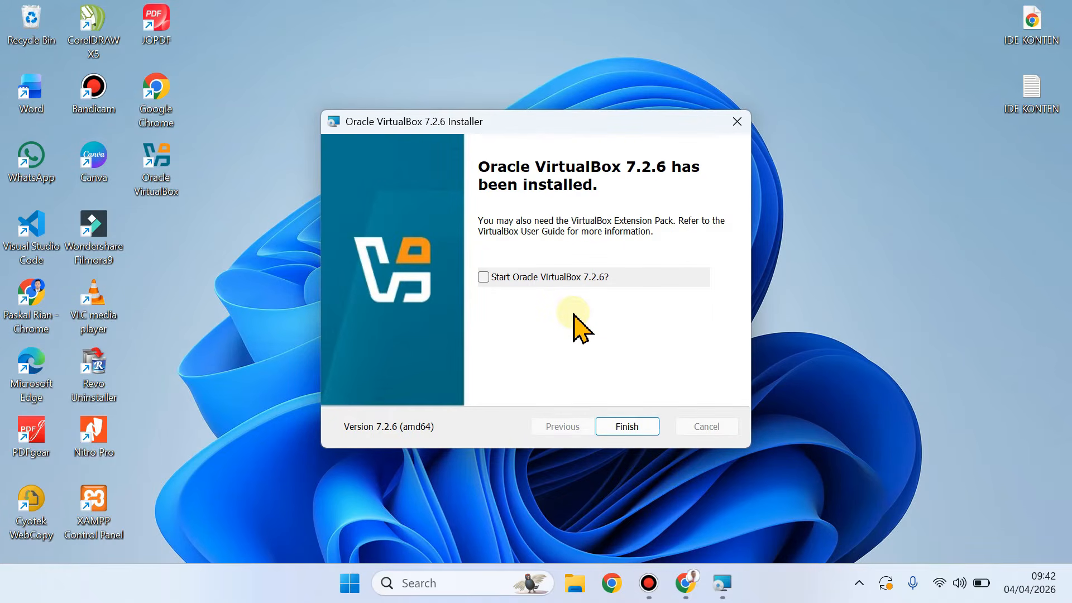
{"action": "left_click", "coordinate": [628, 429]}
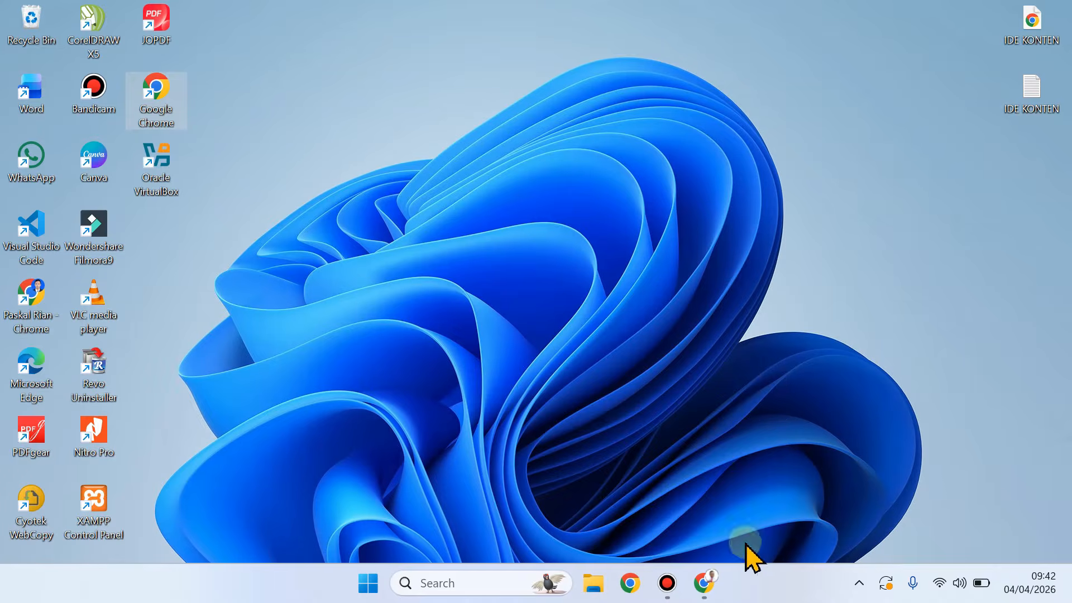
Switch back to Google Chrome and search the web for DOWNLOAD WINDOWS 11 in a new tab
{"action": "left_click", "coordinate": [713, 589]}
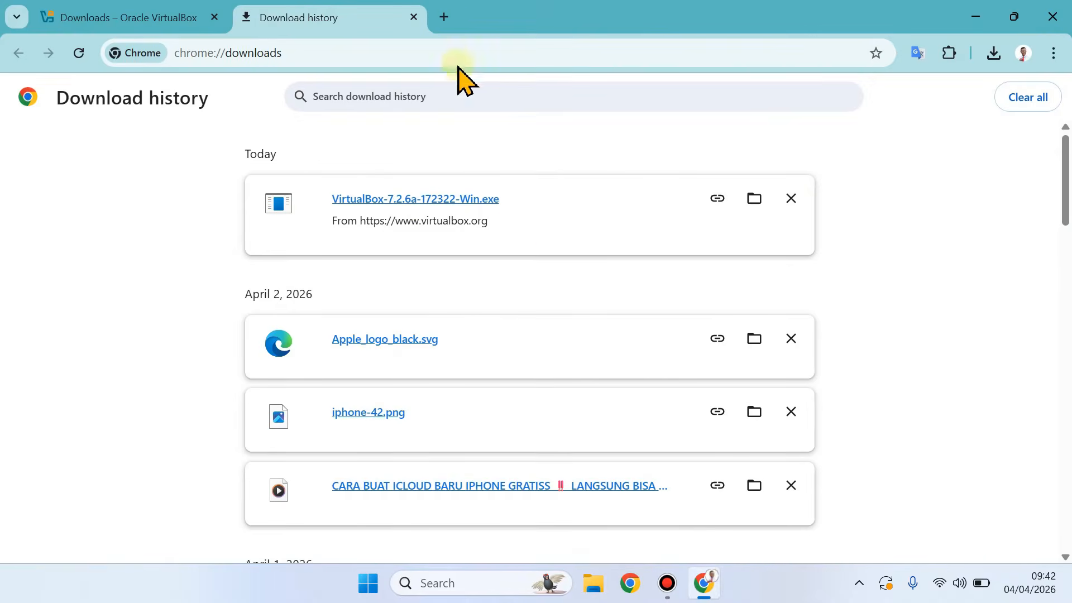
{"action": "left_click", "coordinate": [446, 18]}
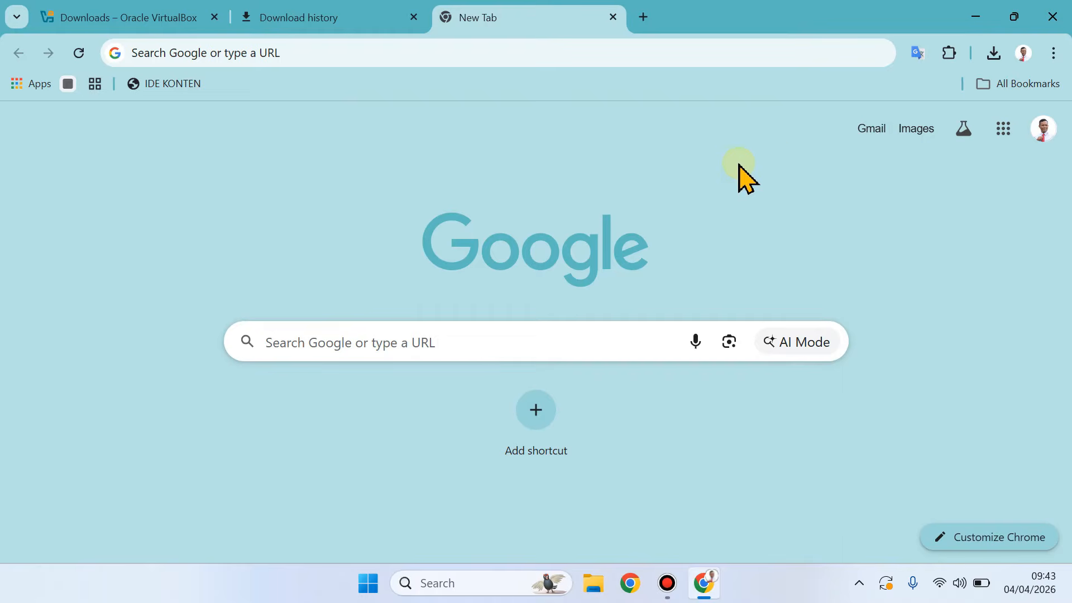
{"action": "left_click", "coordinate": [546, 345]}
{"action": "type", "text": "W"}
{"action": "key", "text": "BackSpace"}
{"action": "type", "text": "DOWNLOAD WI"}
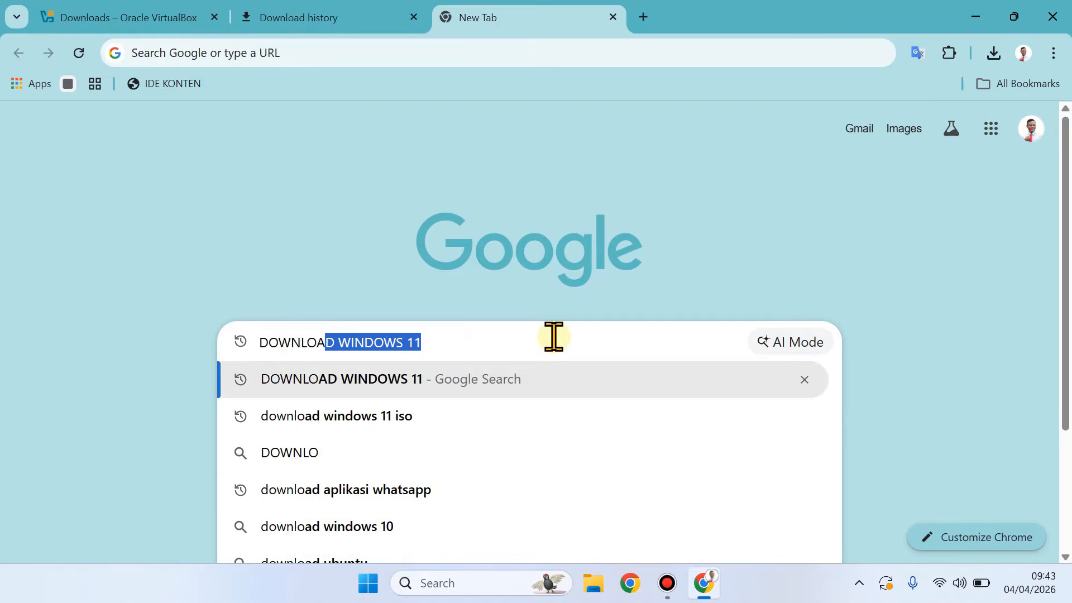
{"action": "type", "text": "NDOWS 11"}
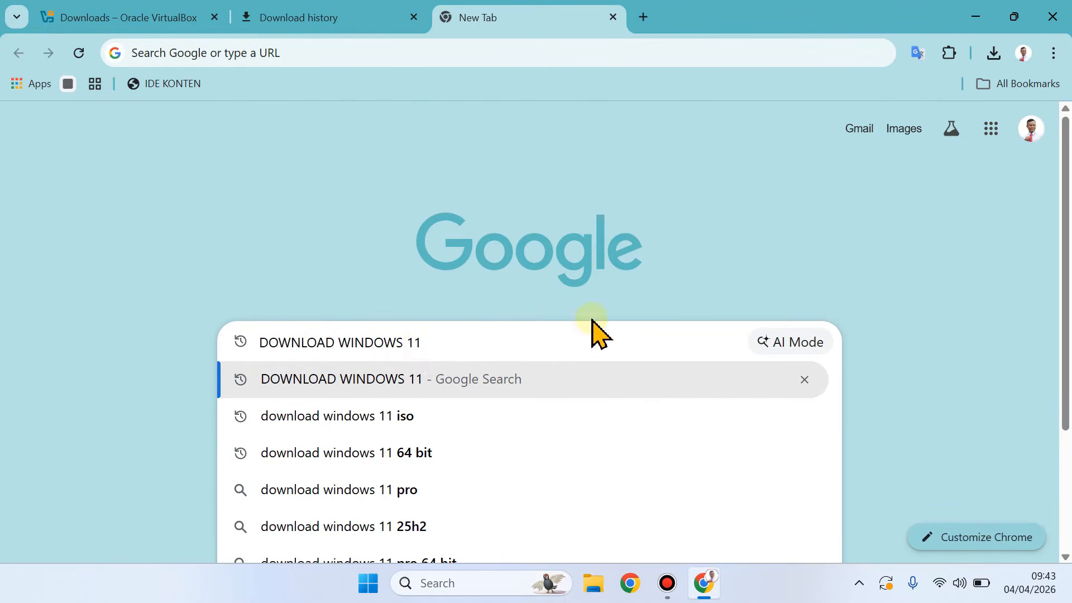
{"action": "key", "text": "Return"}
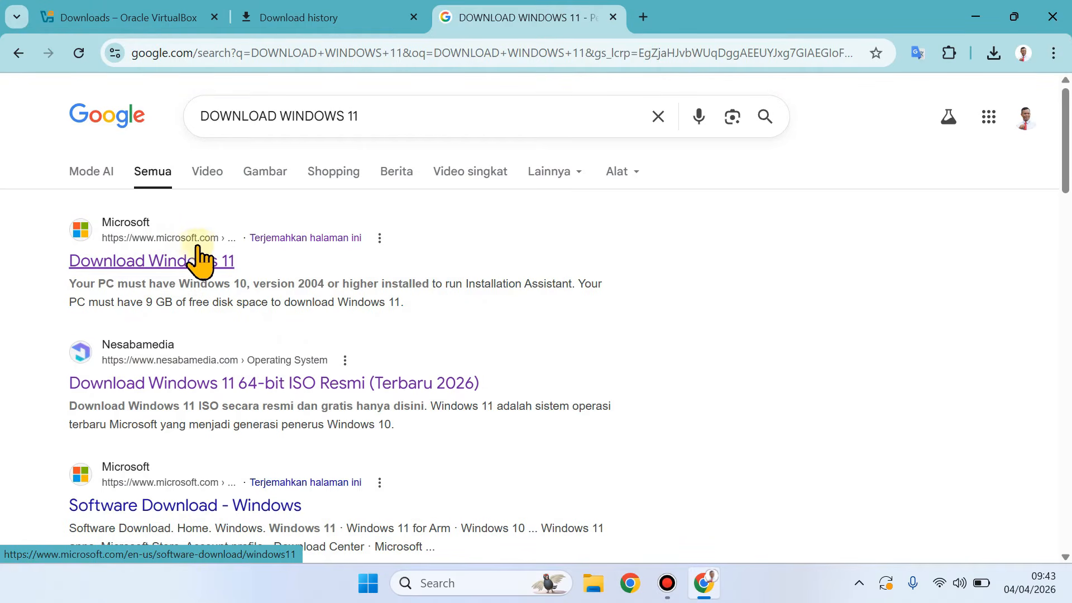
Open Microsoft's Download Windows 11 page and confirm the Windows 11 (multi-edition ISO for x64 devices) download
{"action": "left_click", "coordinate": [144, 263]}
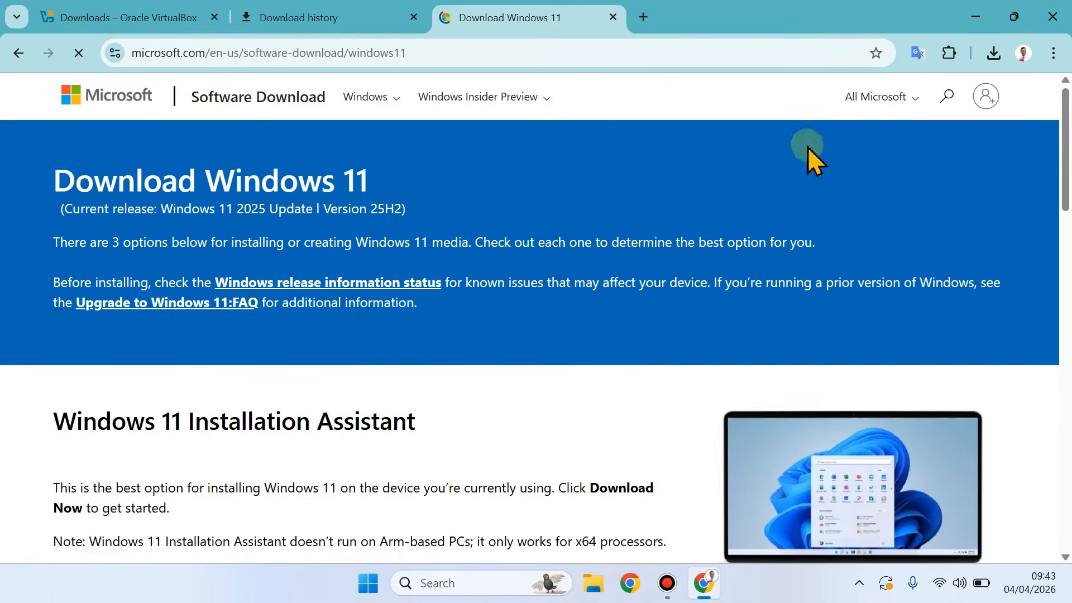
{"action": "scroll", "coordinate": [452, 262], "scroll_direction": "down", "scroll_amount": 12}
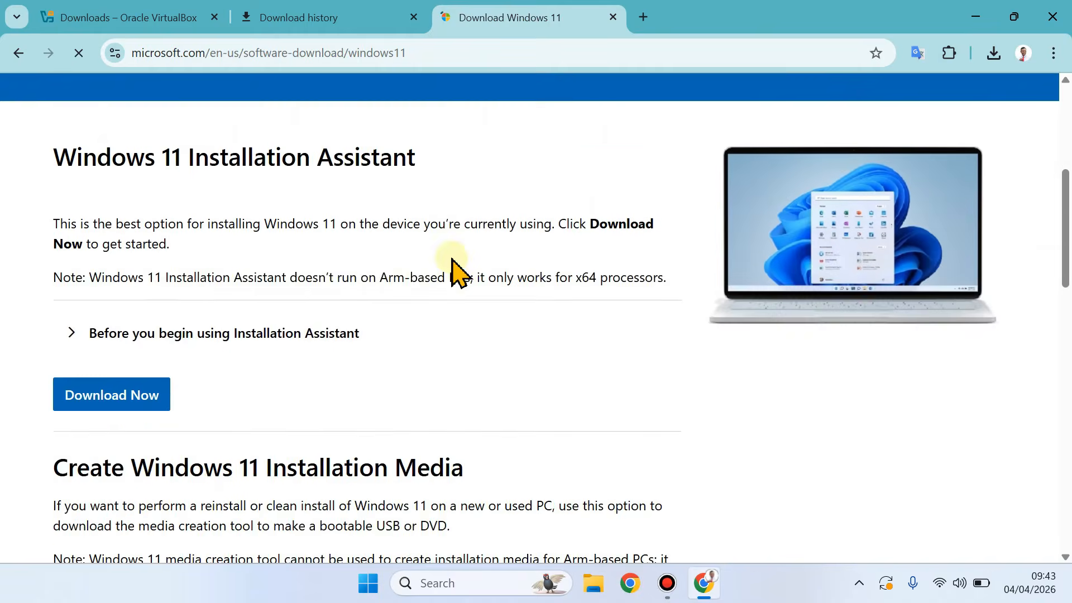
{"action": "scroll", "coordinate": [452, 262], "scroll_direction": "down", "scroll_amount": 5}
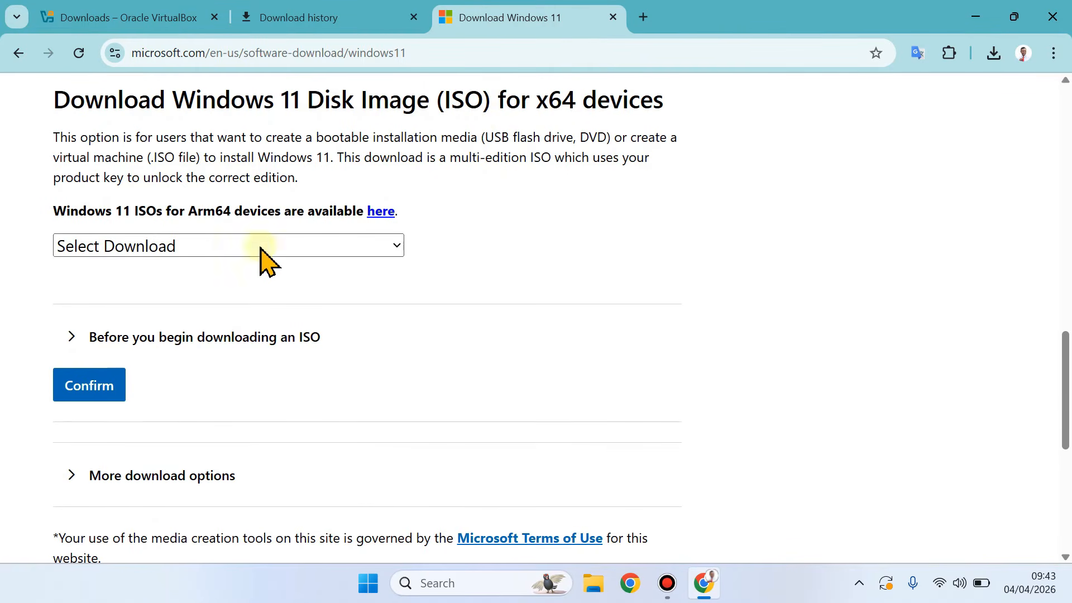
{"action": "left_click", "coordinate": [223, 247]}
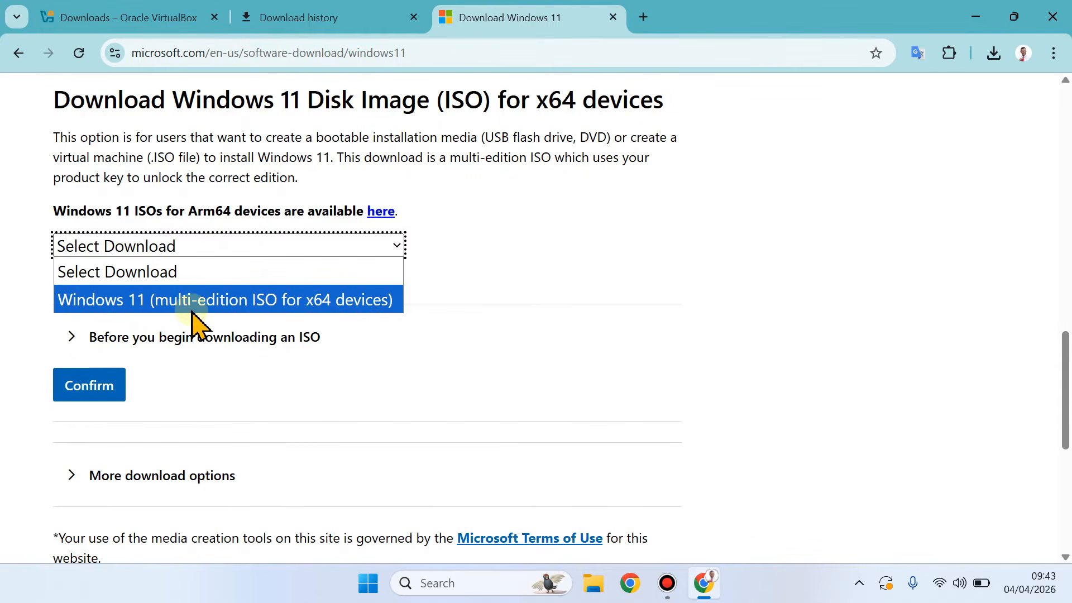
{"action": "left_click", "coordinate": [323, 302]}
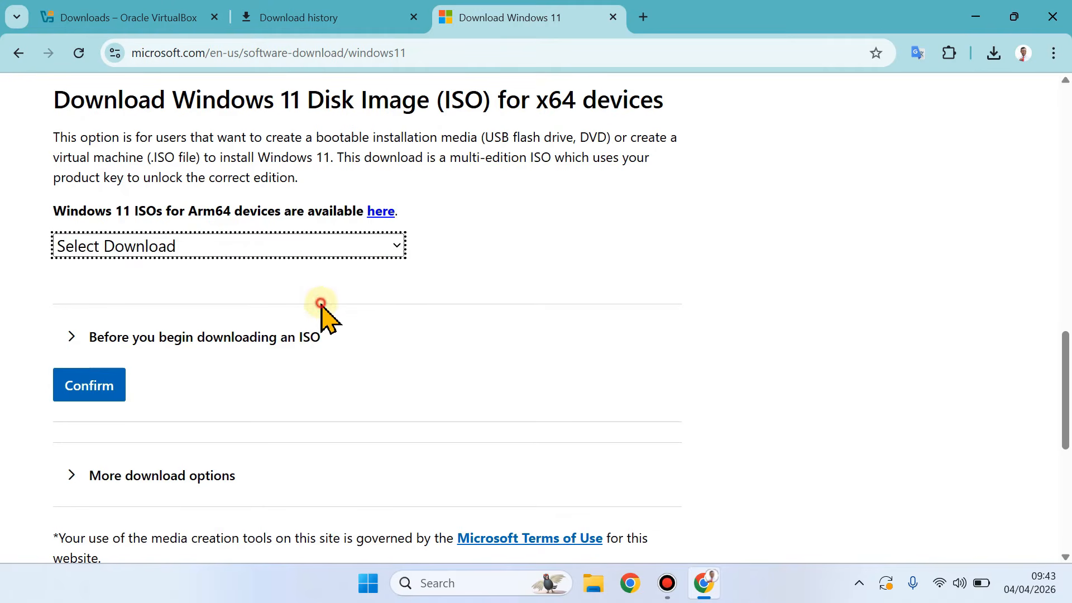
{"action": "left_click", "coordinate": [106, 380]}
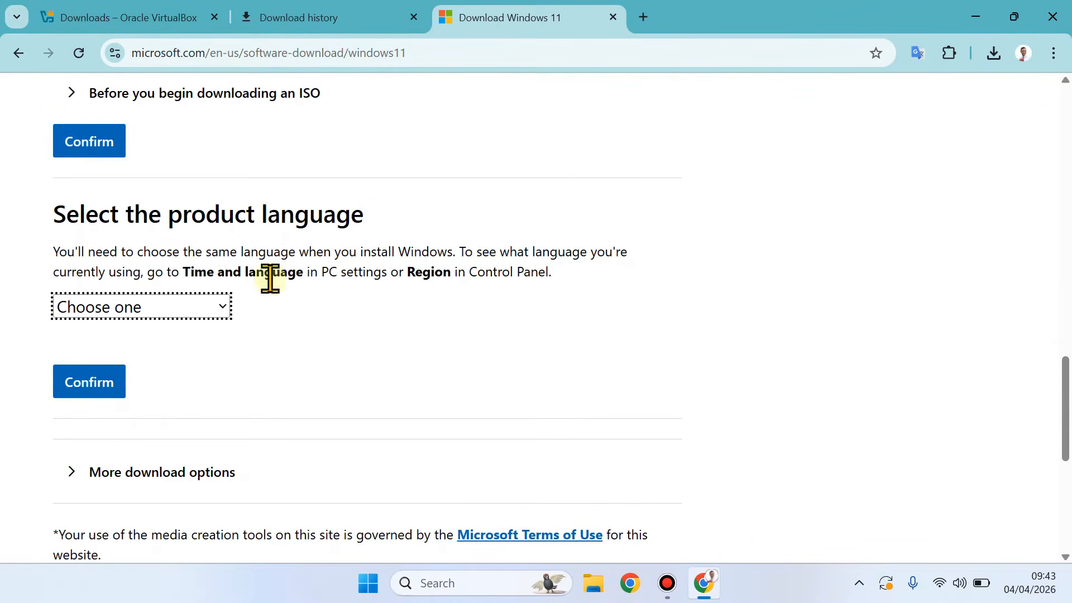
Set the product language to English (United States) and confirm it
{"action": "left_click", "coordinate": [166, 310]}
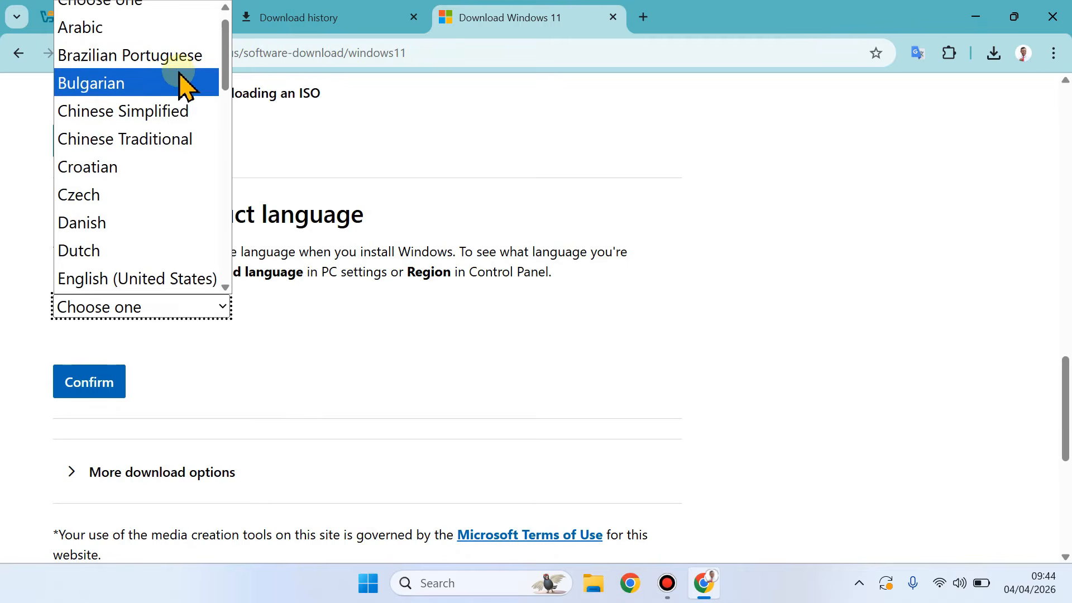
{"action": "scroll", "coordinate": [186, 100], "scroll_direction": "down", "scroll_amount": 3}
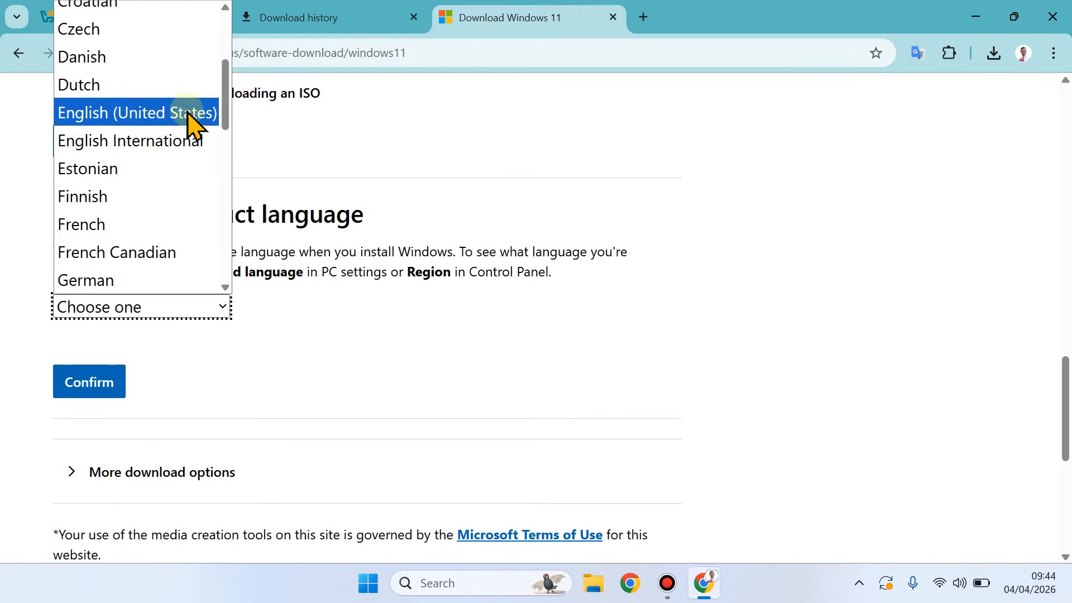
{"action": "left_click", "coordinate": [172, 117]}
{"action": "left_click", "coordinate": [81, 383]}
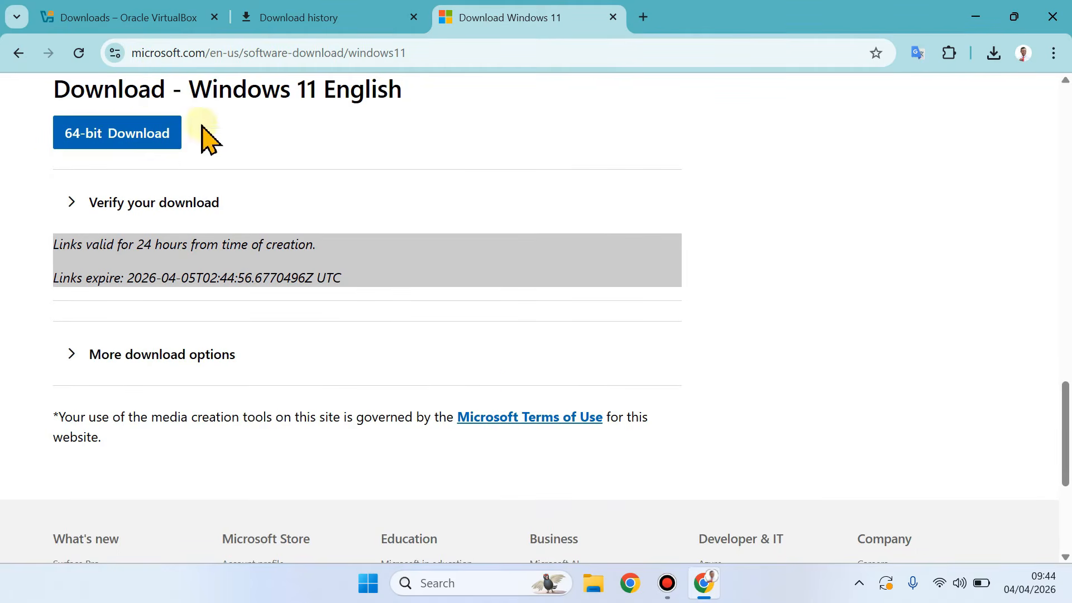
Download the 64-bit Windows 11 ISO and save it as Win11_25H2_English_x64 in the SOFTWARE\OS folder on drive D
{"action": "left_click", "coordinate": [146, 138]}
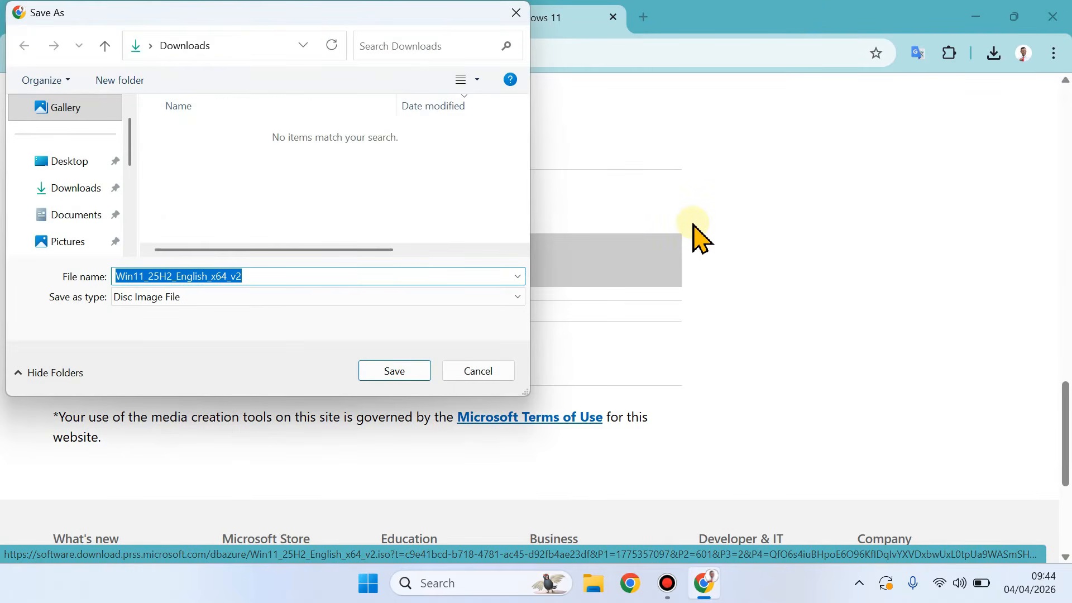
{"action": "left_click_drag", "start_coordinate": [131, 138], "coordinate": [106, 195]}
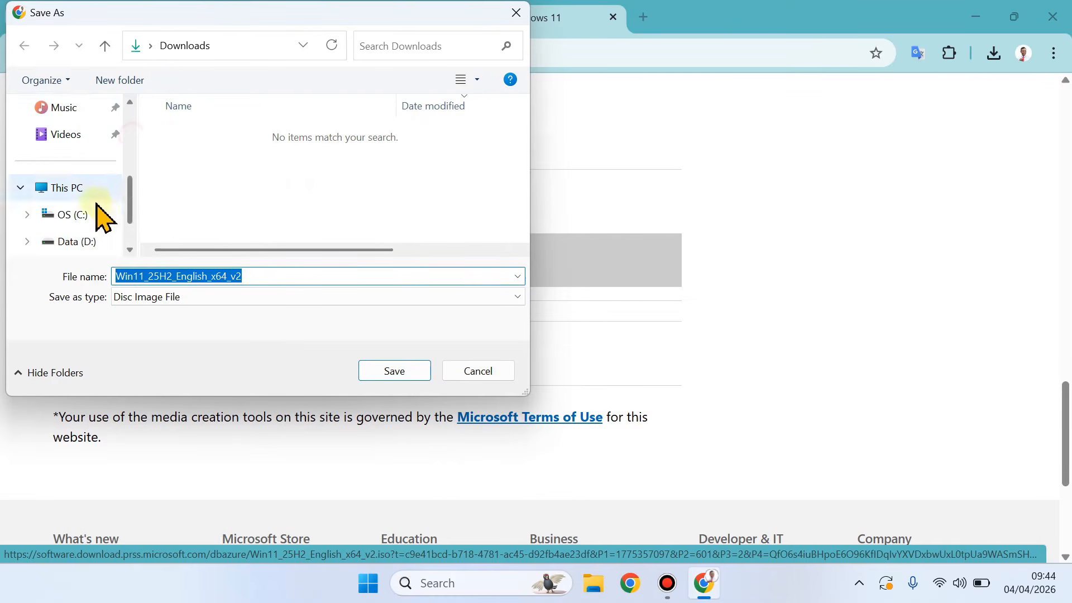
{"action": "left_click", "coordinate": [81, 241]}
{"action": "double_click", "coordinate": [328, 205]}
{"action": "double_click", "coordinate": [301, 186]}
{"action": "key", "text": "BackSpace"}
{"action": "key", "text": "BackSpace"}
{"action": "key", "text": "BackSpace"}
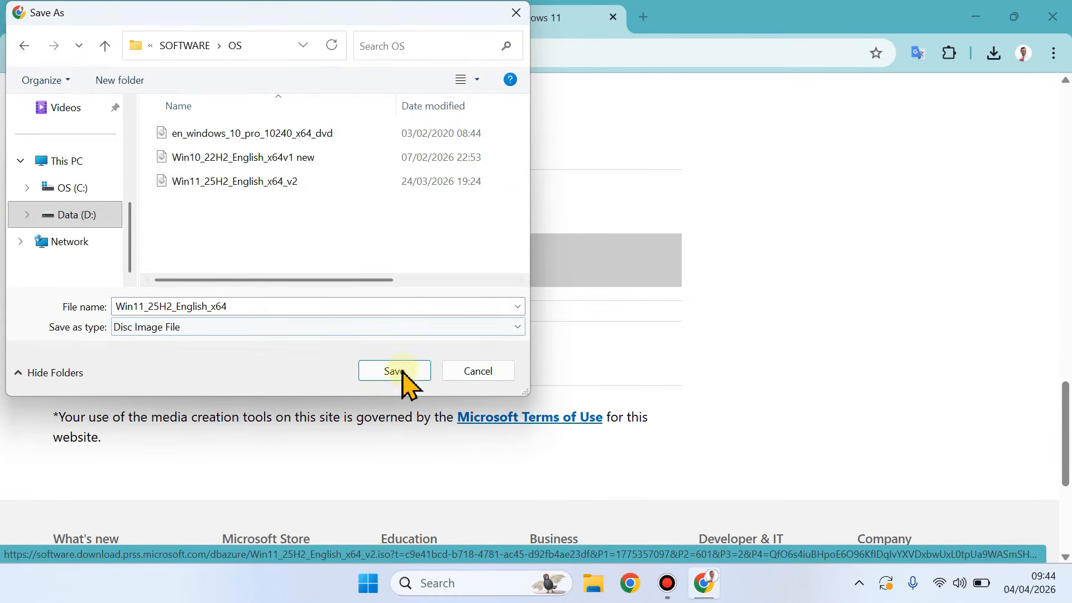
{"action": "left_click", "coordinate": [392, 375]}
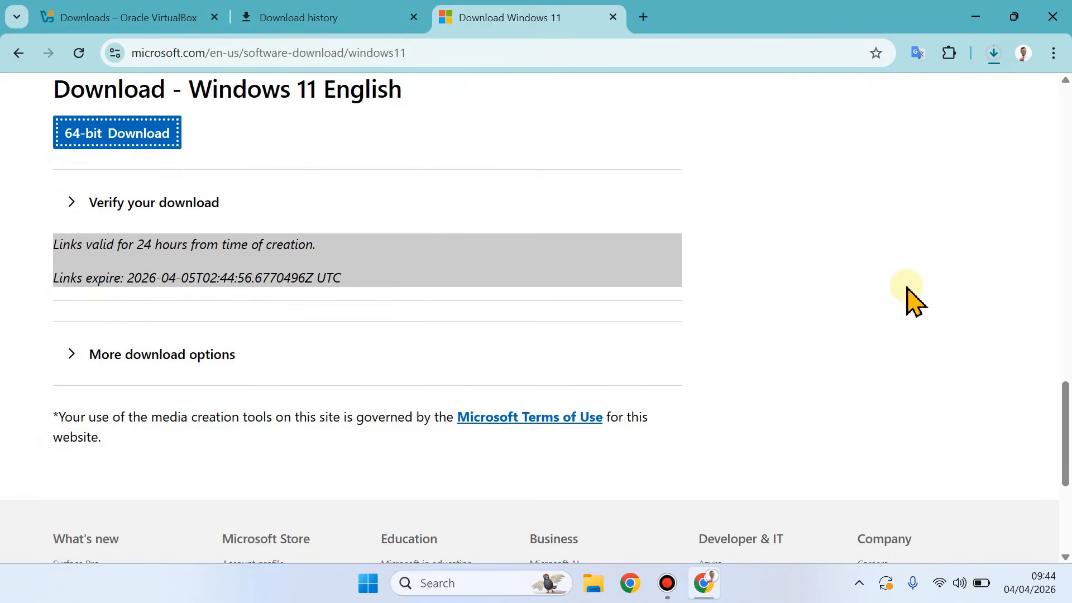
Check the browser's downloads and locate the Win11_25H2_English_x64_v2 image in D:\SOFTWARE\OS in File Explorer
{"action": "left_click", "coordinate": [994, 53]}
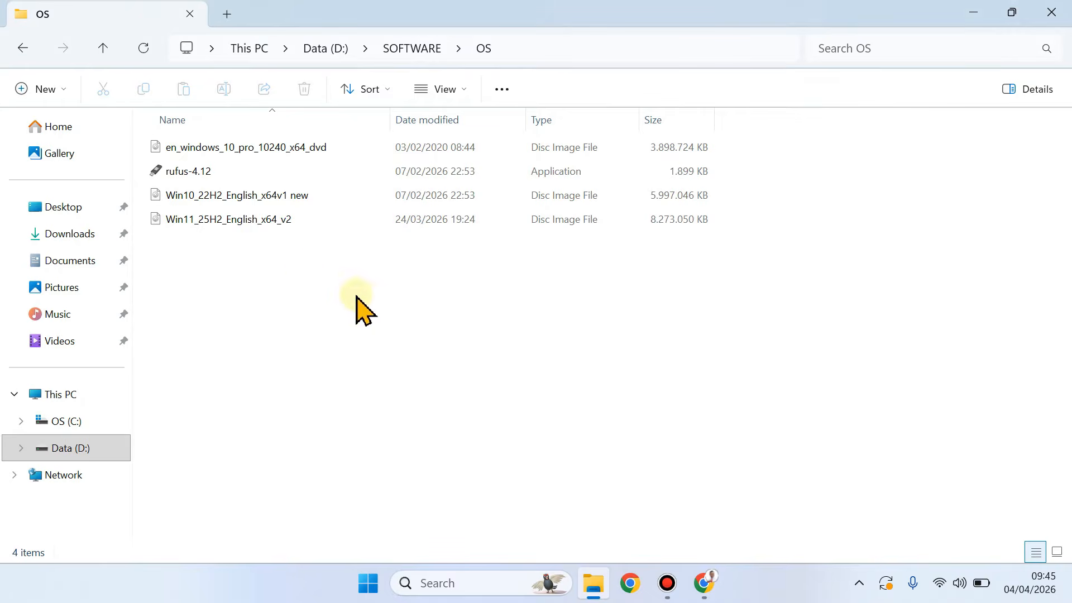
{"action": "left_click", "coordinate": [247, 222]}
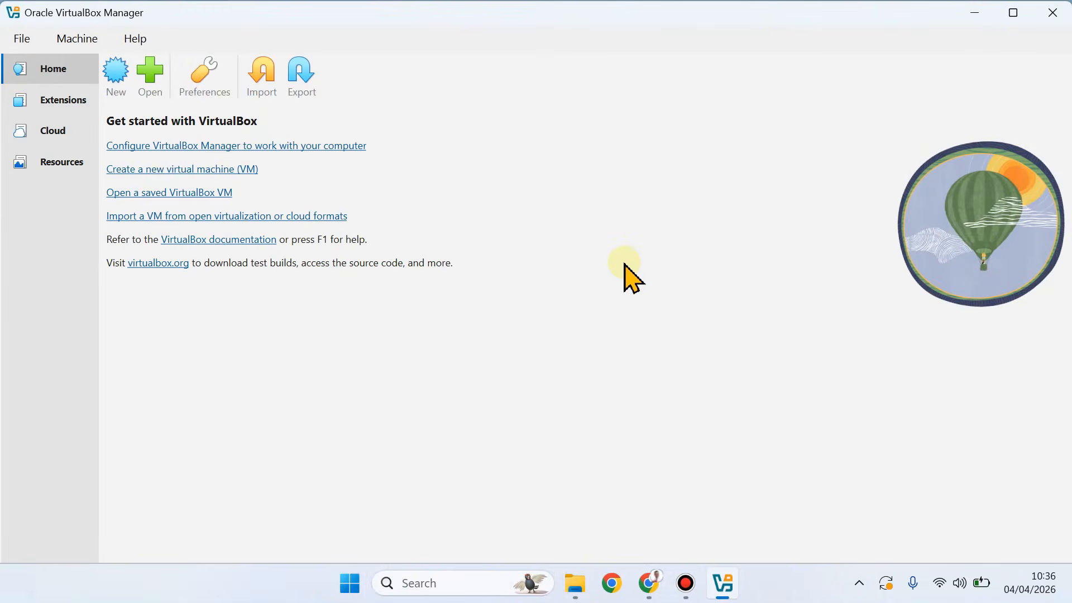
Begin a new virtual machine in VirtualBox Manager and name it WINDOWS 11
{"action": "left_click", "coordinate": [122, 65]}
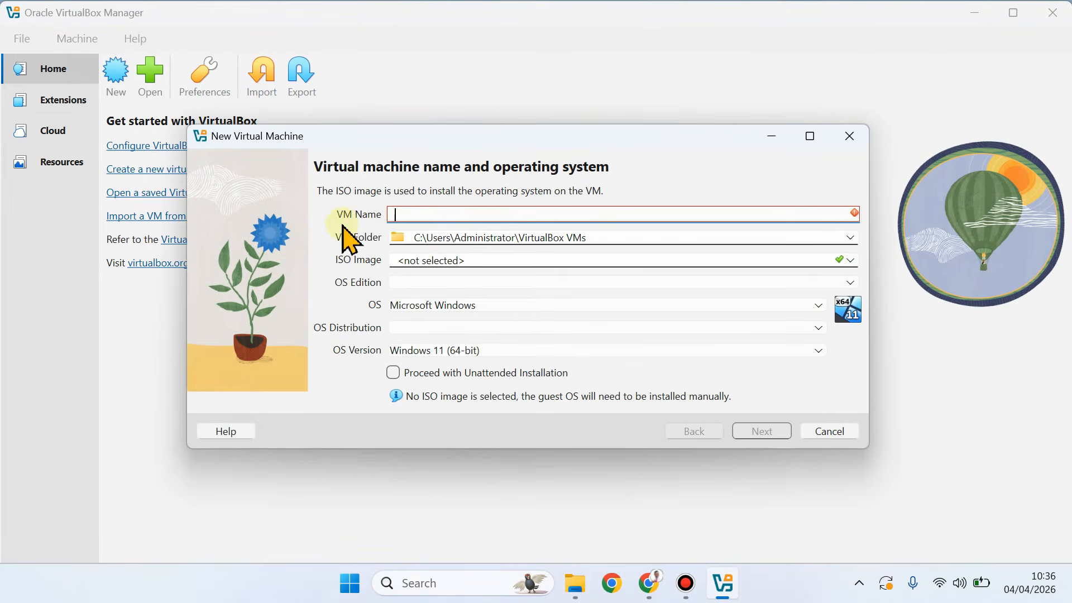
{"action": "left_click", "coordinate": [489, 207]}
{"action": "type", "text": "WINDOWS 11"}
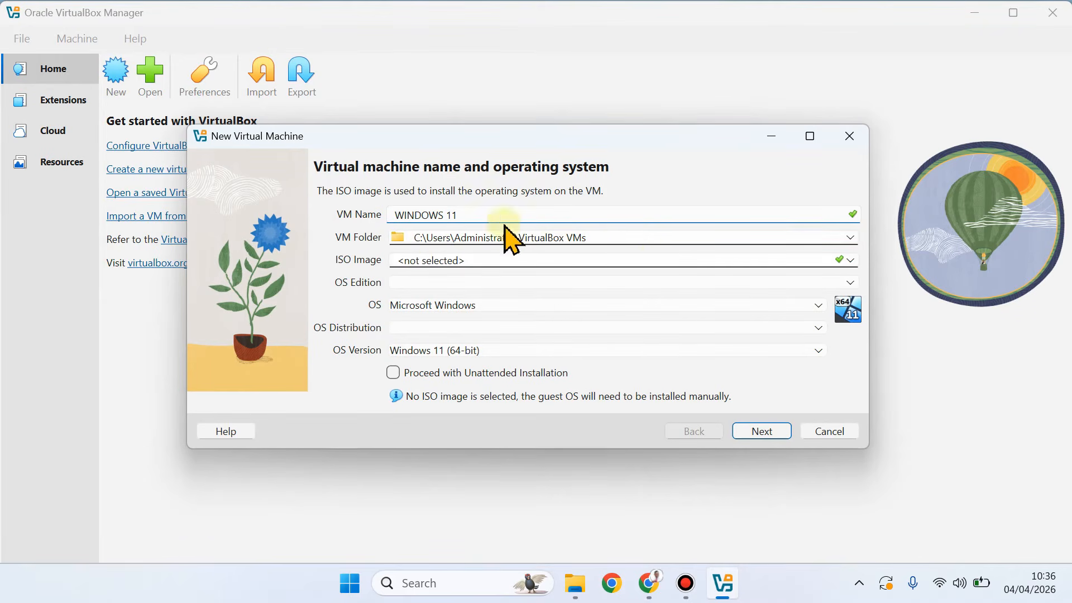
Examine the VM folder choices and the default storage path without changing the folder
{"action": "left_click", "coordinate": [854, 236]}
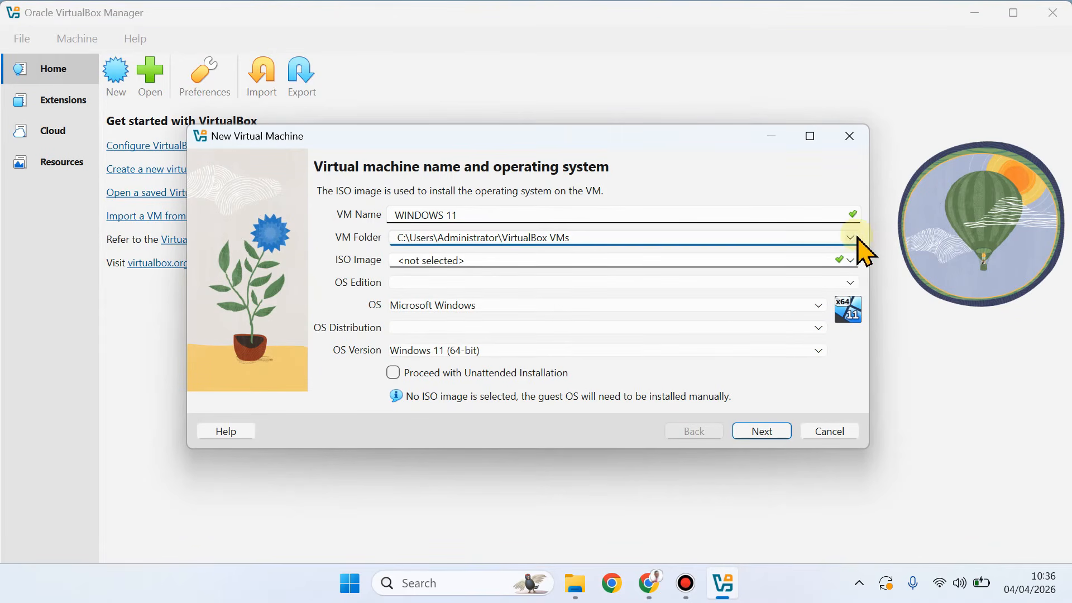
{"action": "left_click", "coordinate": [853, 238]}
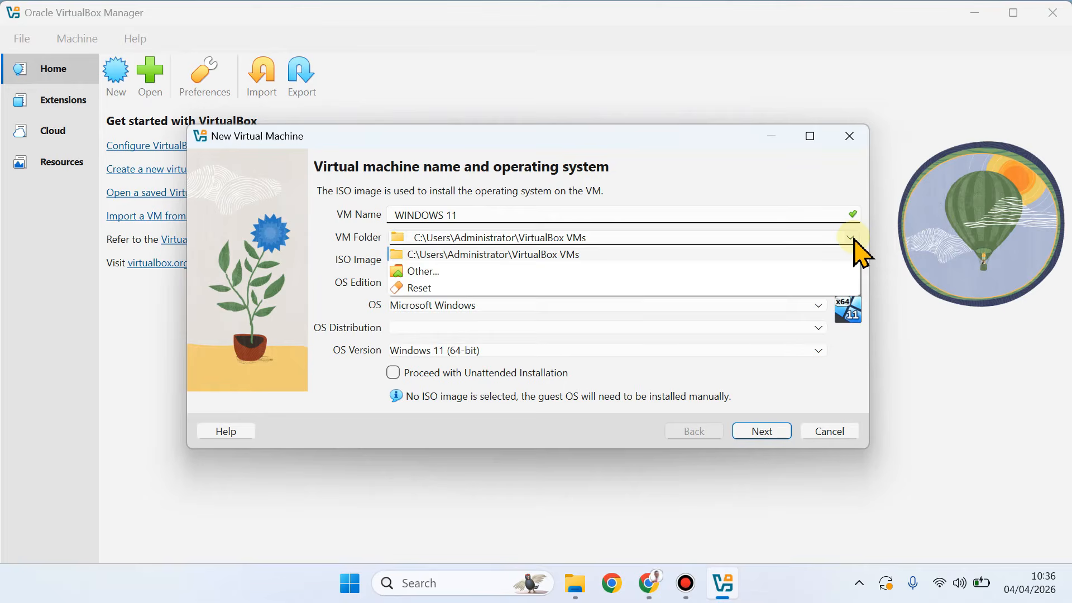
{"action": "left_click", "coordinate": [854, 238]}
{"action": "left_click", "coordinate": [854, 238]}
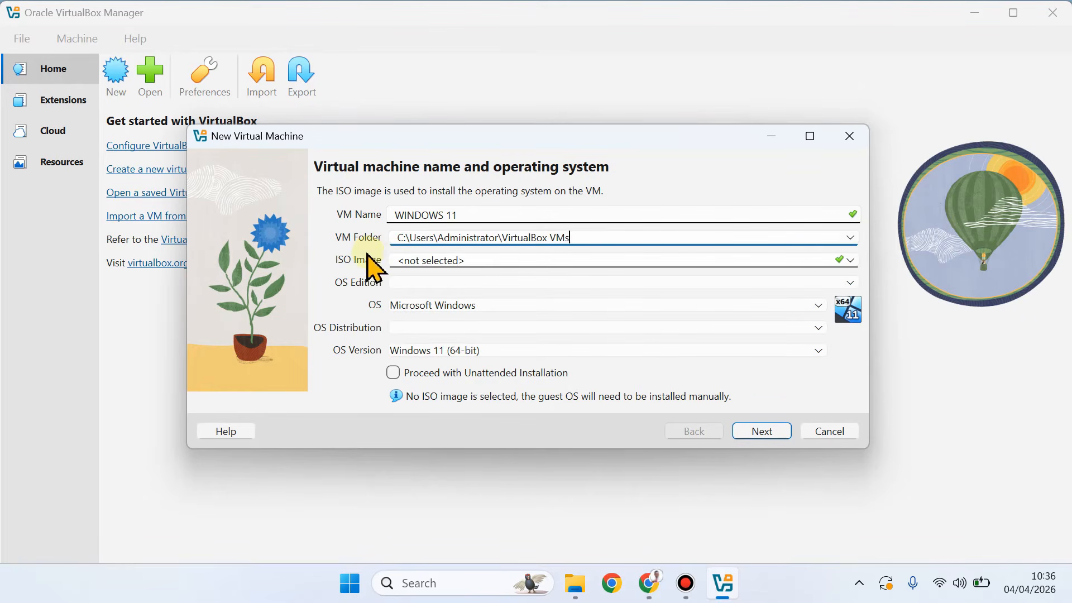
{"action": "left_click_drag", "start_coordinate": [396, 237], "coordinate": [598, 242]}
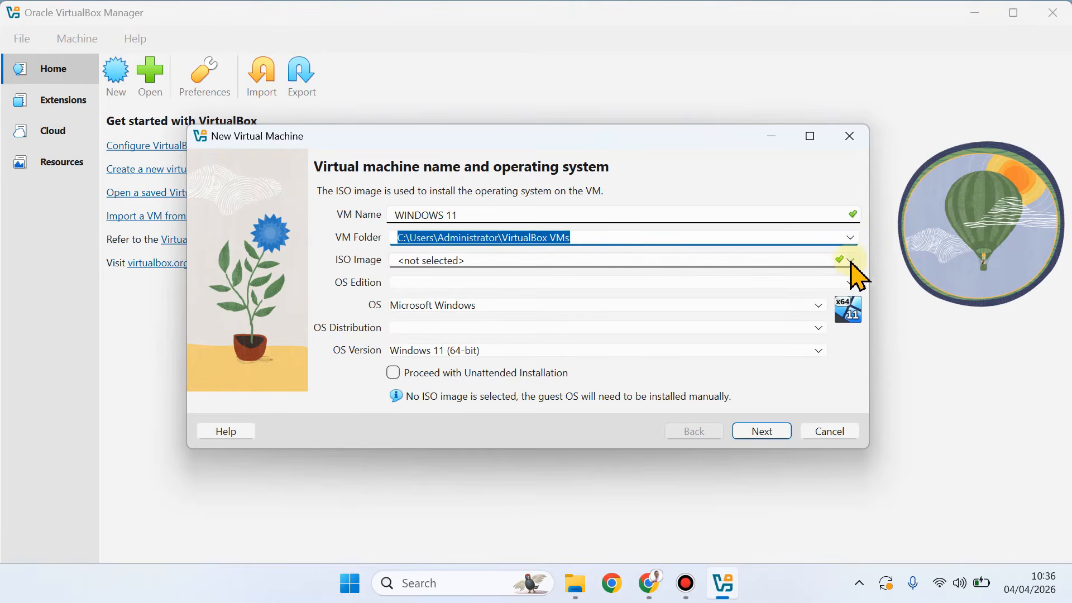
Set the virtual machine's ISO image to Win11_25H2_English_x64_v2 from the D:\SOFTWARE\OS folder
{"action": "left_click", "coordinate": [850, 261]}
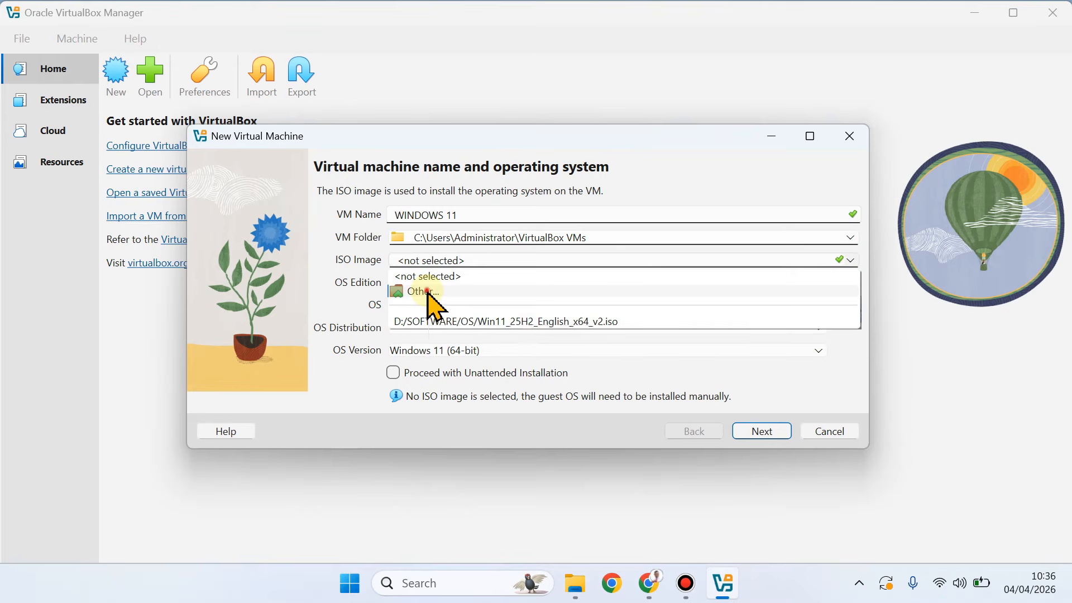
{"action": "left_click", "coordinate": [424, 292]}
{"action": "left_click", "coordinate": [371, 140]}
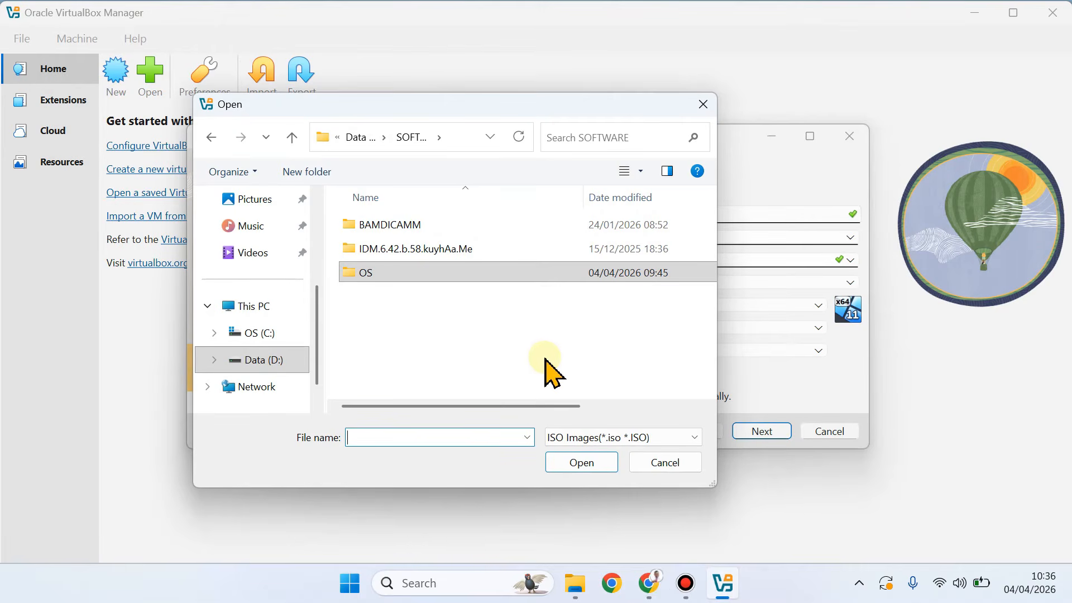
{"action": "double_click", "coordinate": [502, 276]}
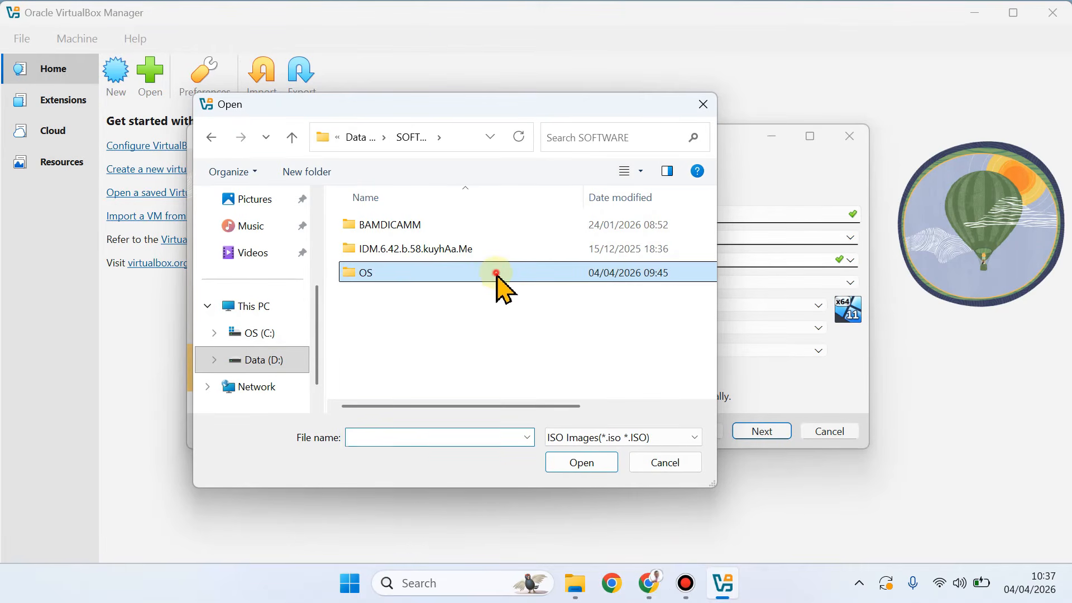
{"action": "left_click", "coordinate": [411, 272]}
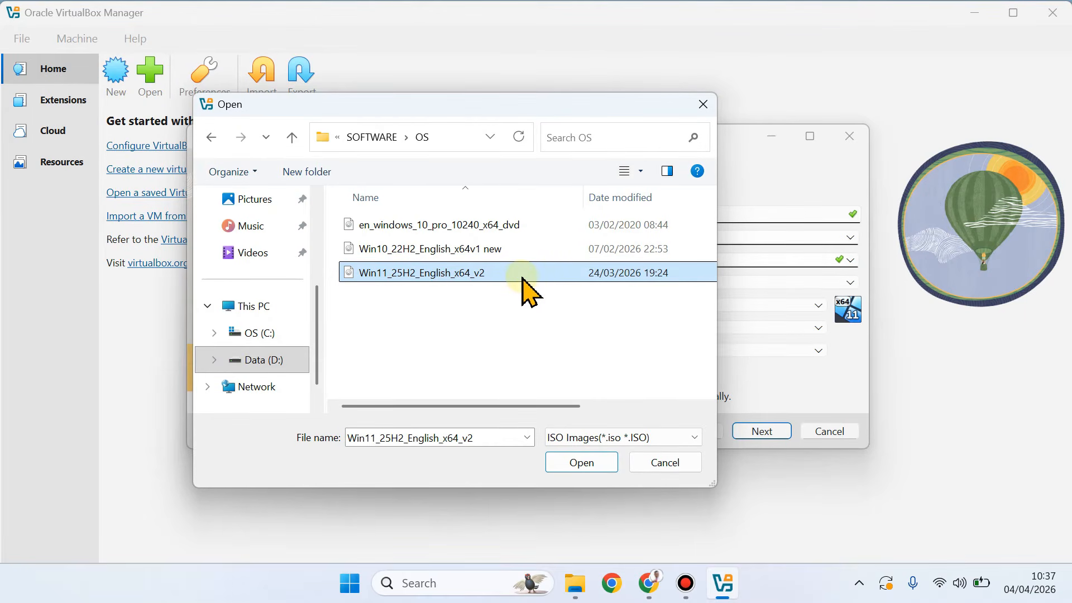
{"action": "left_click", "coordinate": [596, 462]}
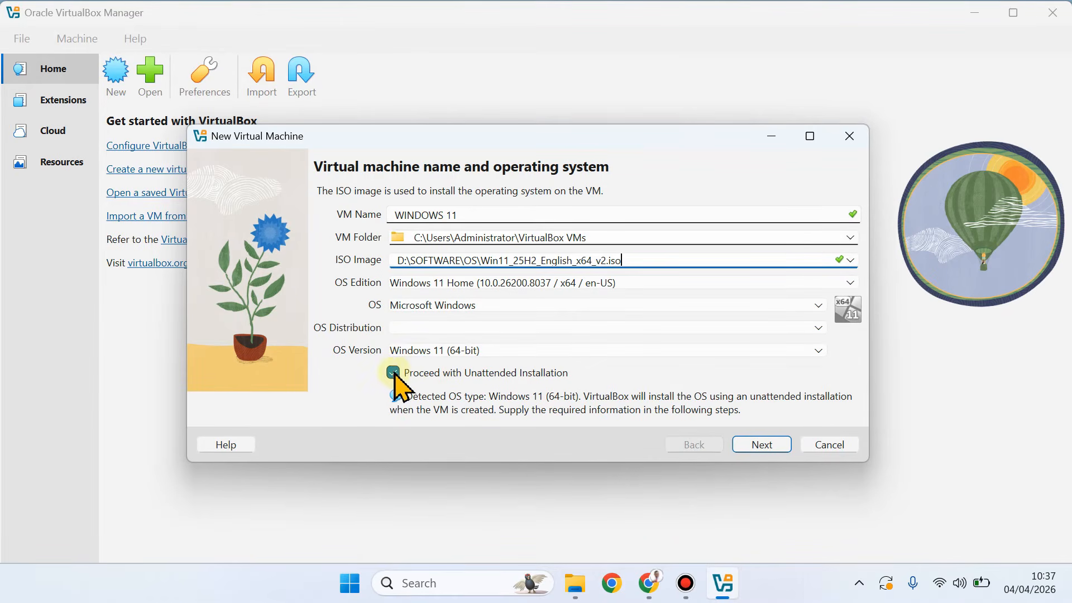
View the unattended installation settings, return to disable Proceed with Unattended Installation, and continue to the virtual hardware settings
{"action": "left_click", "coordinate": [768, 445]}
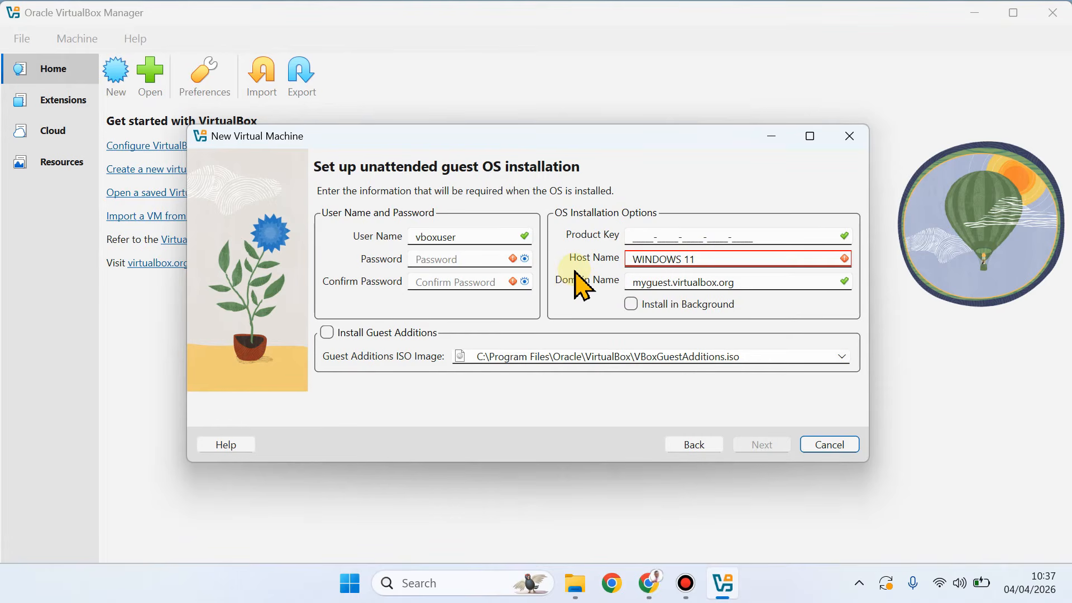
{"action": "left_click", "coordinate": [695, 444]}
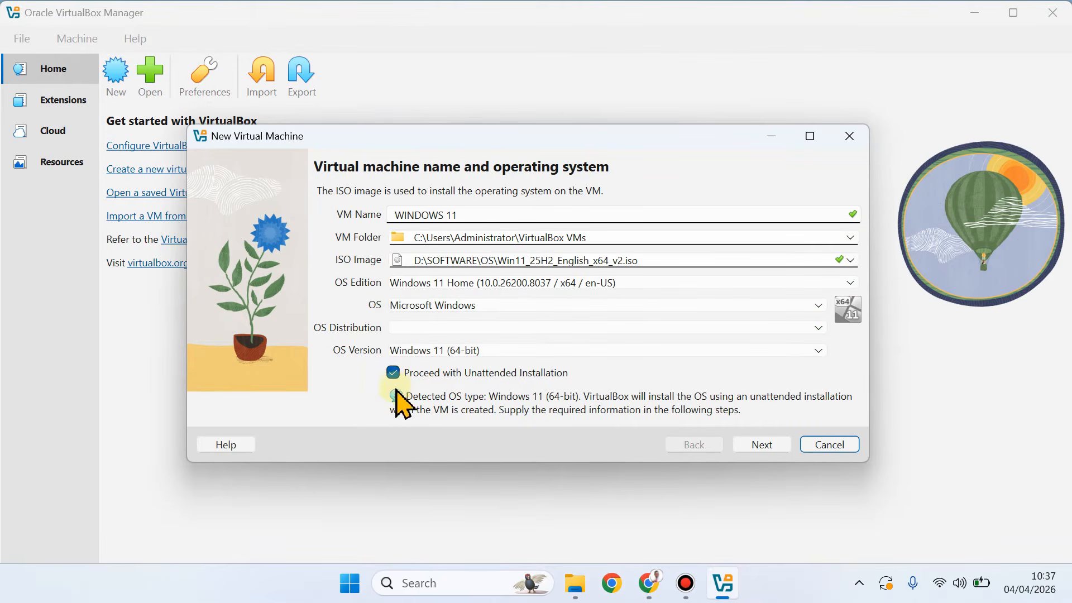
{"action": "left_click", "coordinate": [393, 375]}
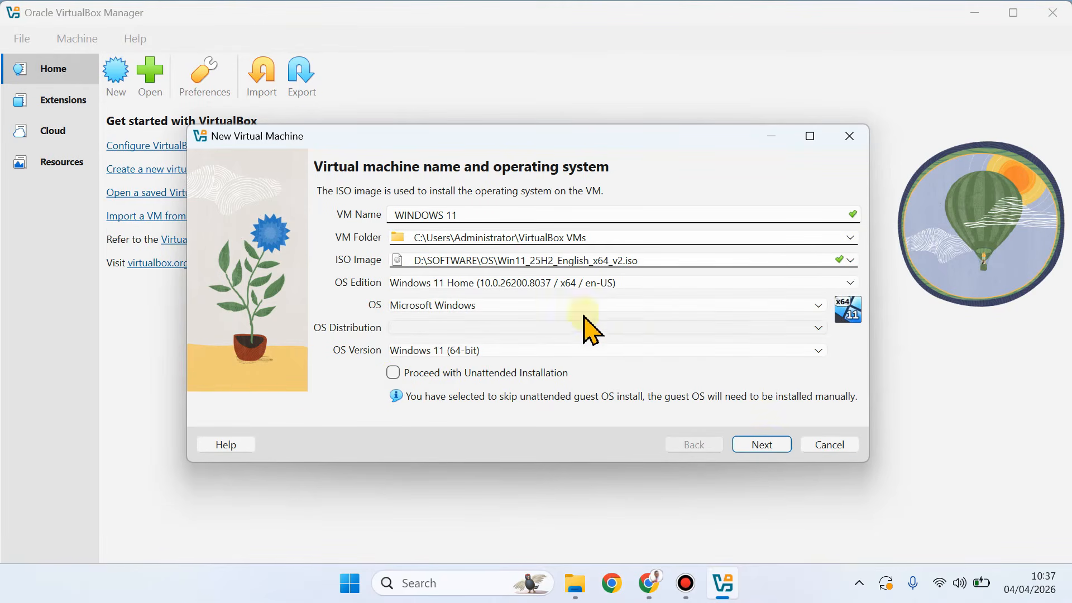
{"action": "left_click", "coordinate": [764, 445]}
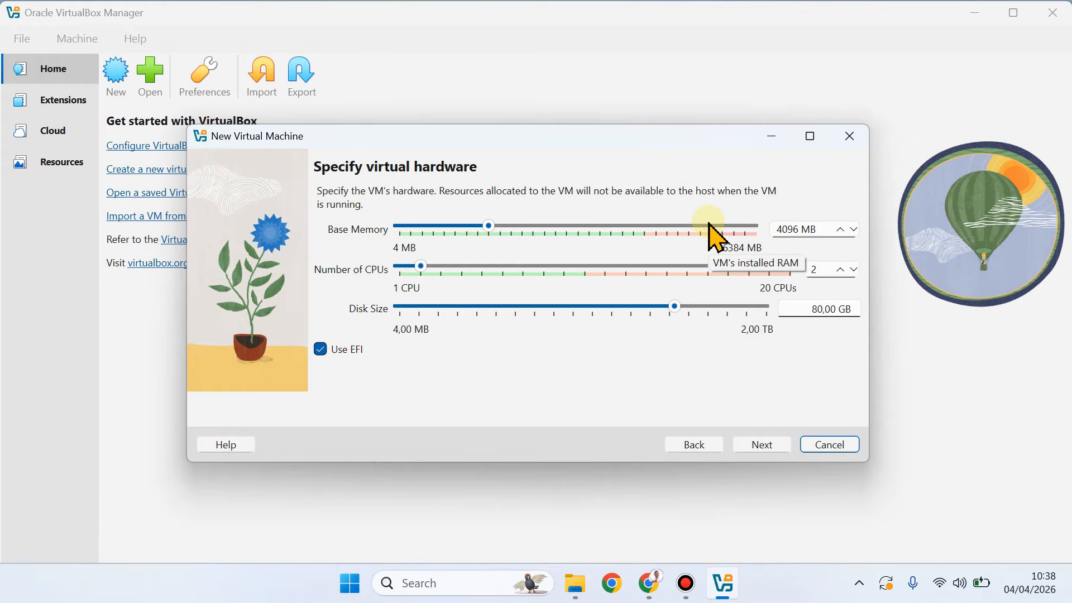
Keep the base memory at 4096 MB, set the number of CPUs to 4, and finish creating the virtual machine
{"action": "left_click_drag", "start_coordinate": [801, 231], "coordinate": [761, 233]}
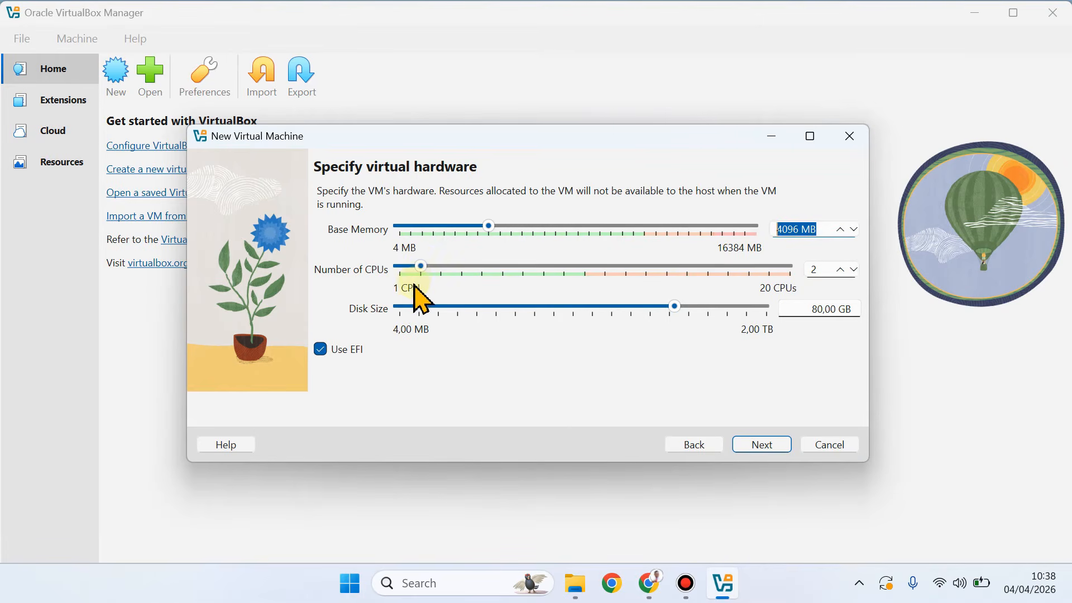
{"action": "left_click_drag", "start_coordinate": [426, 278], "coordinate": [462, 271]}
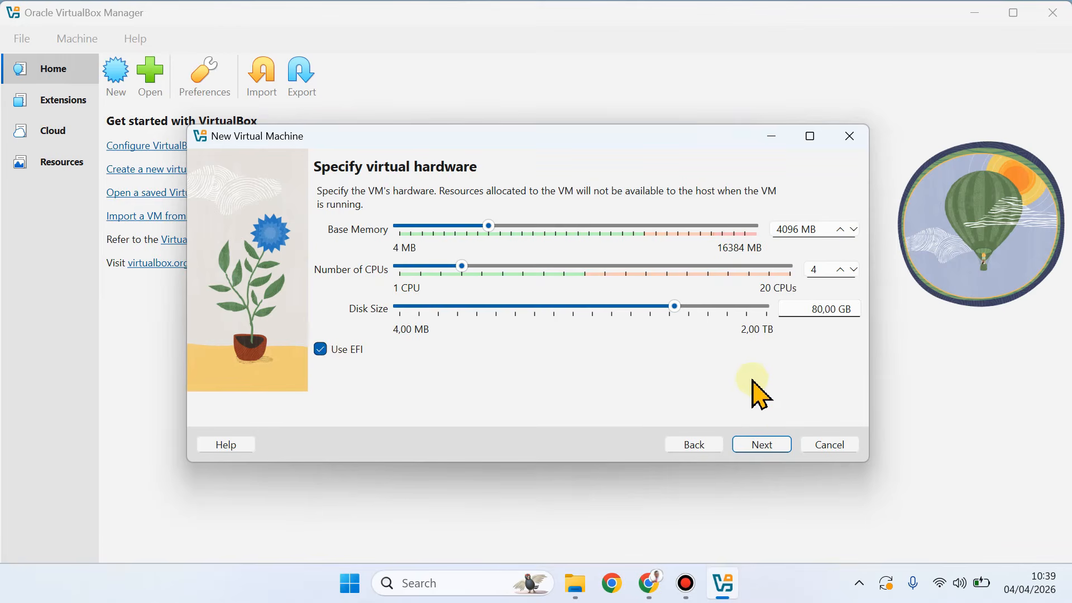
{"action": "left_click", "coordinate": [764, 444]}
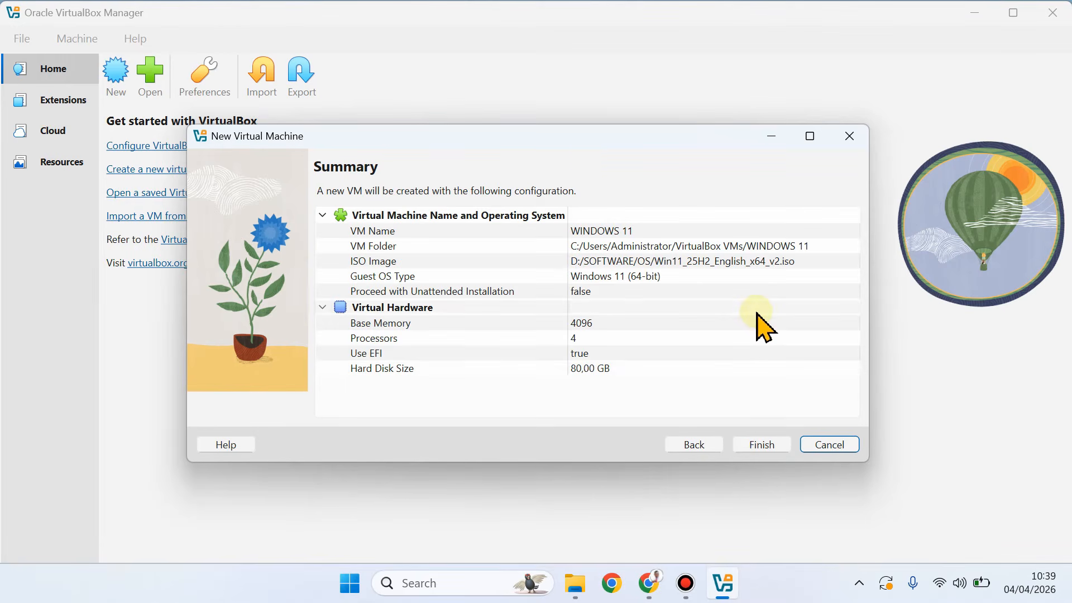
{"action": "left_click", "coordinate": [754, 449]}
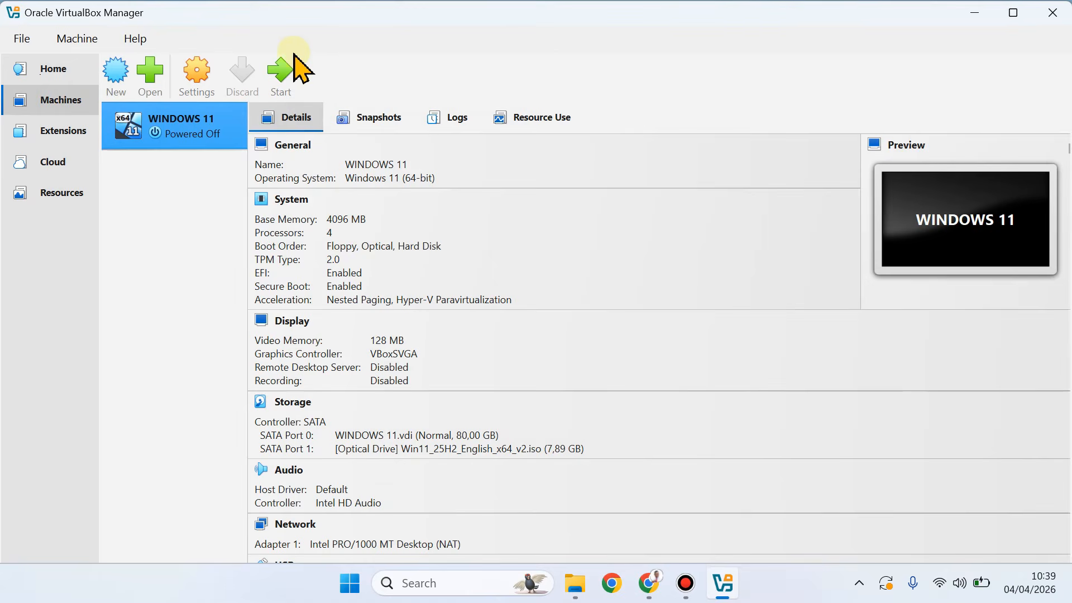
Start the WINDOWS 11 virtual machine, maximize its window, and boot it from the installation disc
{"action": "left_click", "coordinate": [286, 85]}
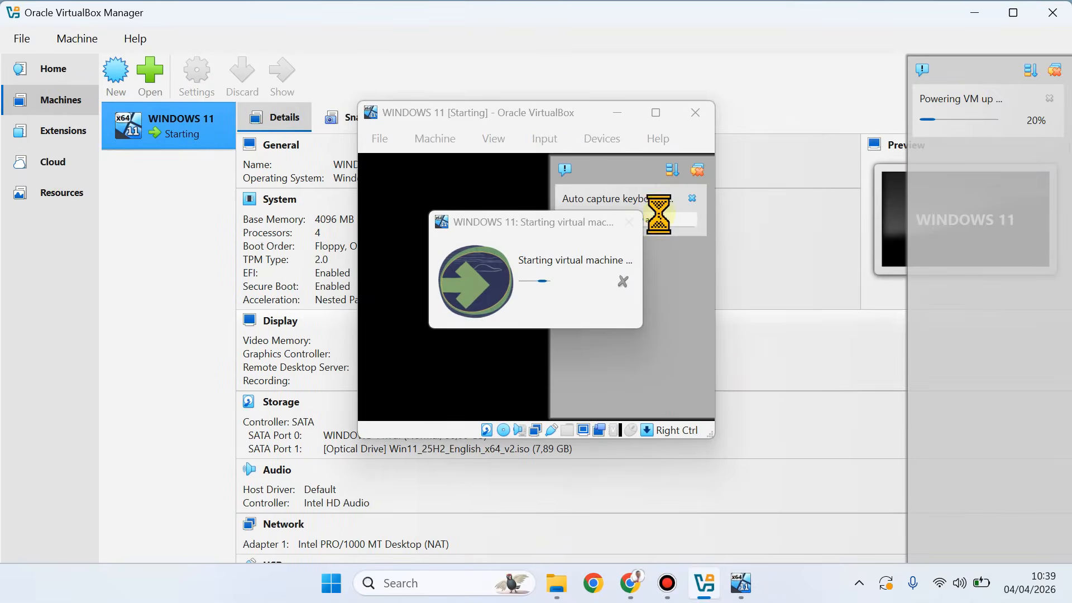
{"action": "left_click", "coordinate": [660, 113]}
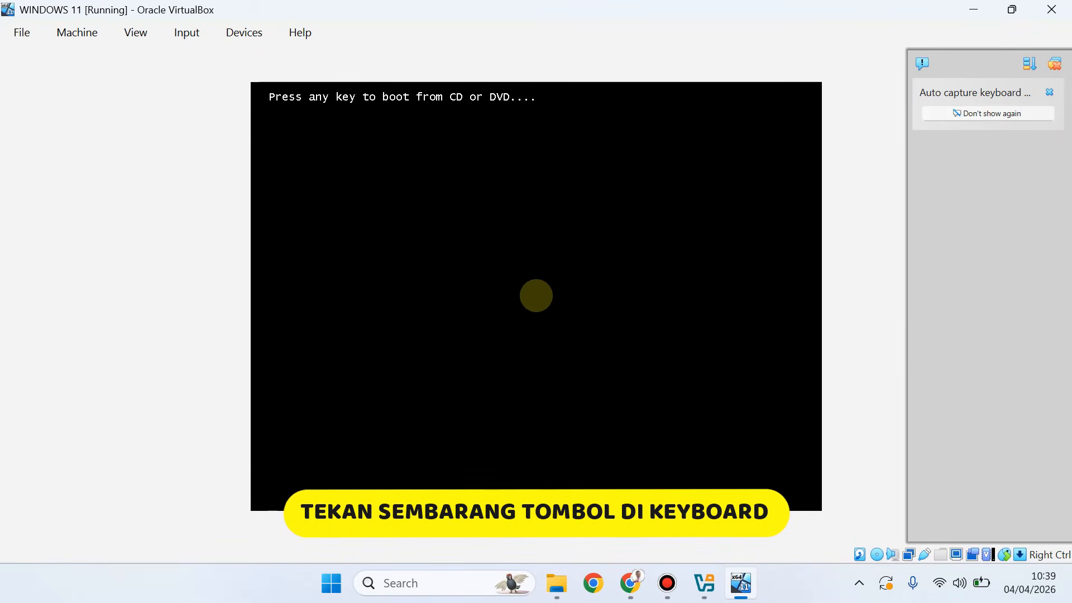
{"action": "key", "text": "Return"}
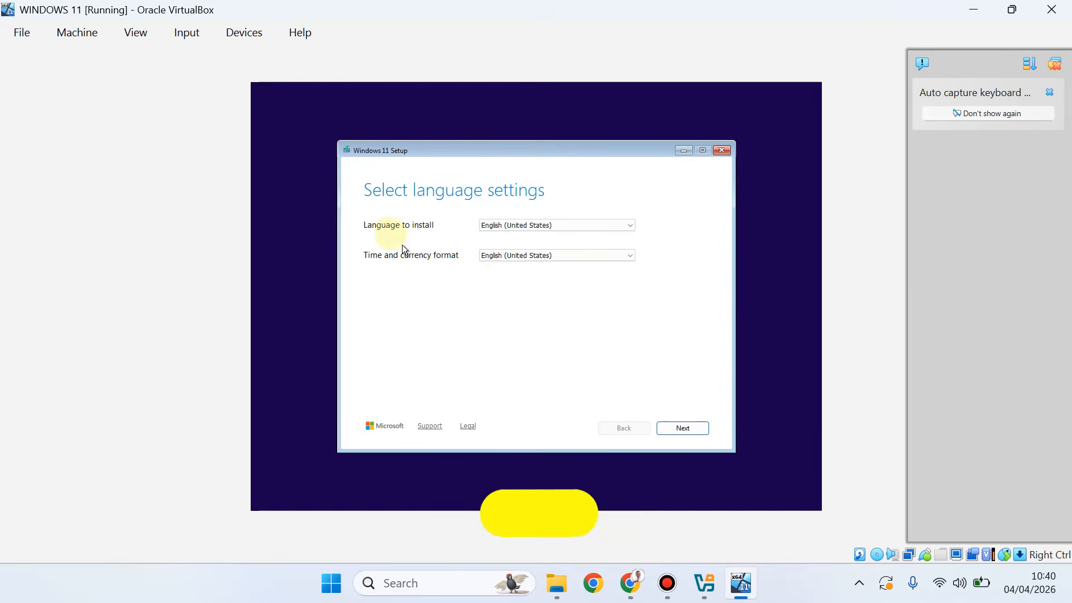
Set the install language to English (United States) and the time and currency format to Indonesian (Indonesia), and confirm the language settings
{"action": "left_click", "coordinate": [534, 231]}
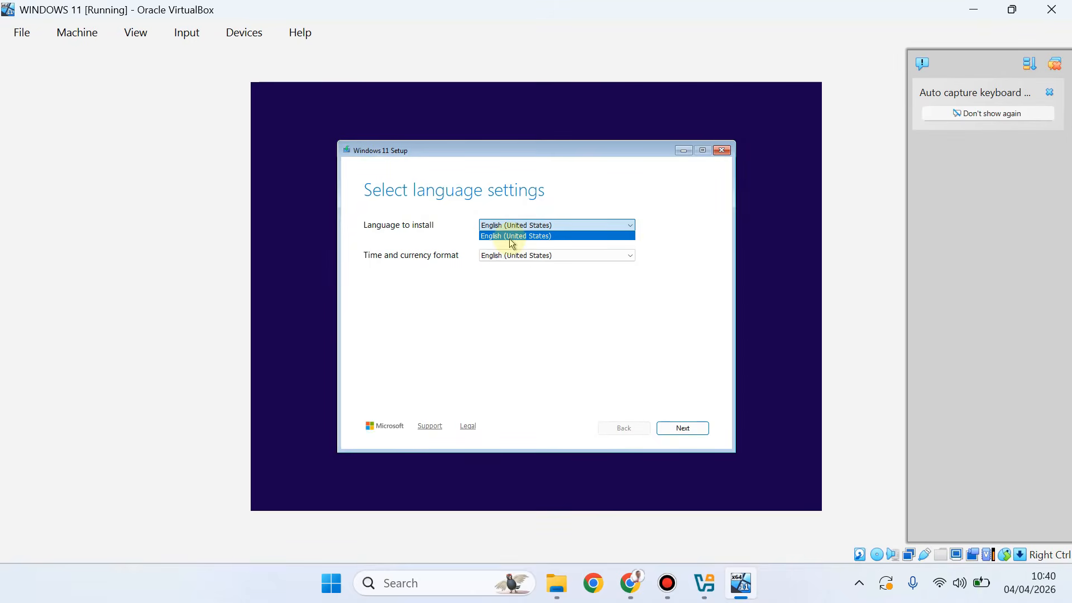
{"action": "left_click", "coordinate": [511, 240]}
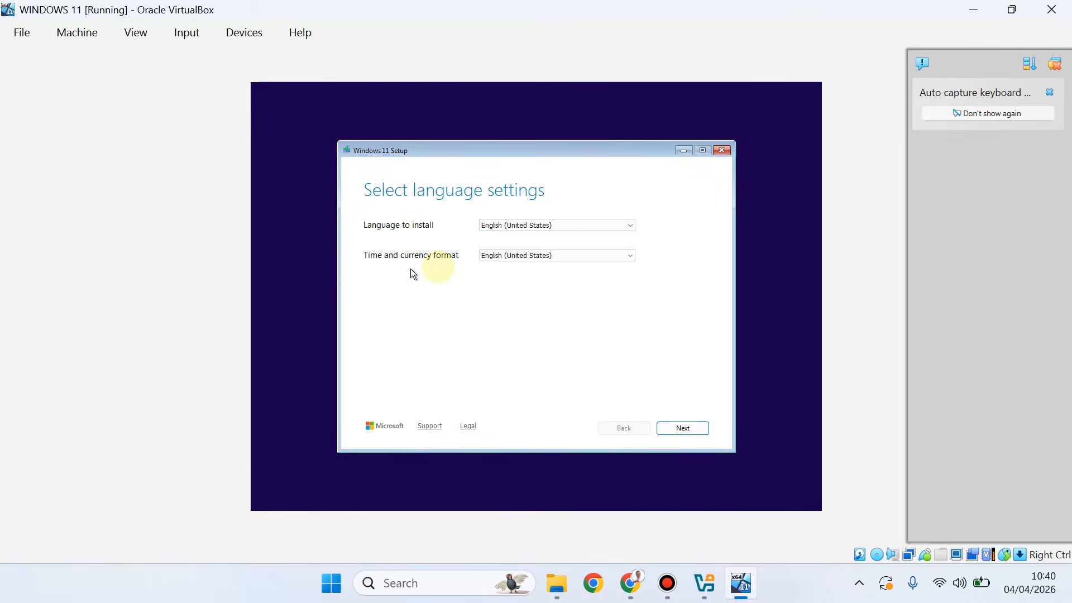
{"action": "left_click", "coordinate": [518, 261]}
{"action": "scroll", "coordinate": [580, 383], "scroll_direction": "down", "scroll_amount": 5}
{"action": "scroll", "coordinate": [585, 387], "scroll_direction": "down", "scroll_amount": 10}
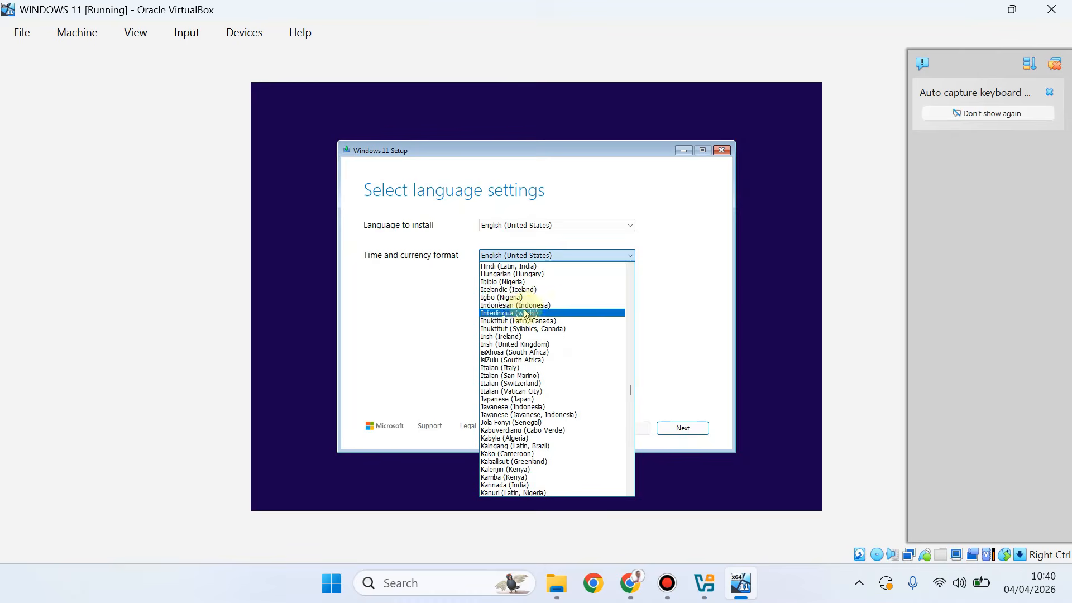
{"action": "left_click", "coordinate": [526, 306]}
{"action": "left_click", "coordinate": [683, 428]}
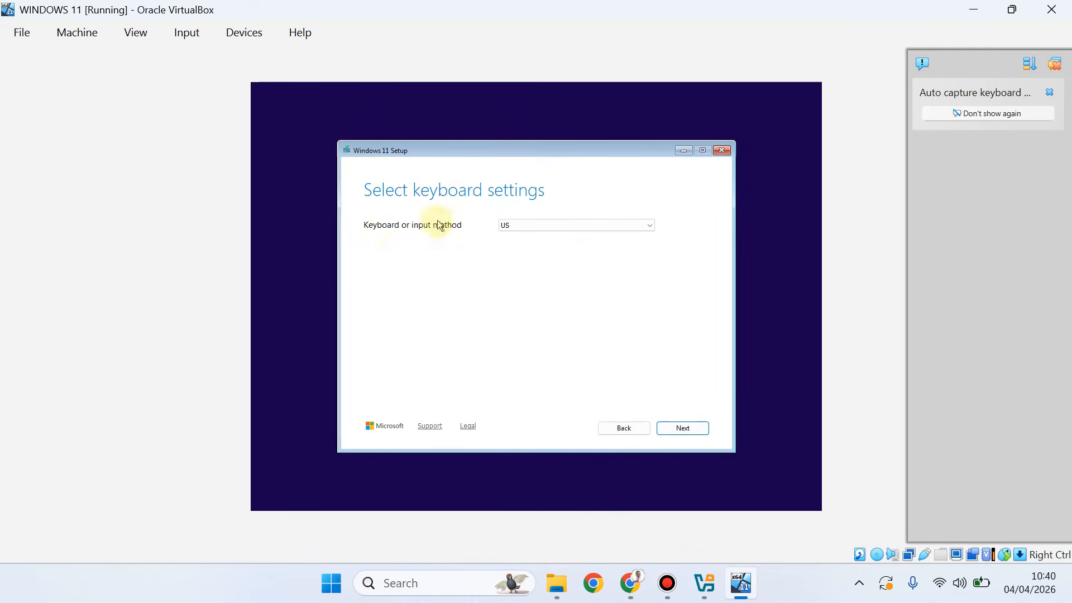
Choose US as the keyboard or input method and continue to the setup options
{"action": "left_click", "coordinate": [569, 225]}
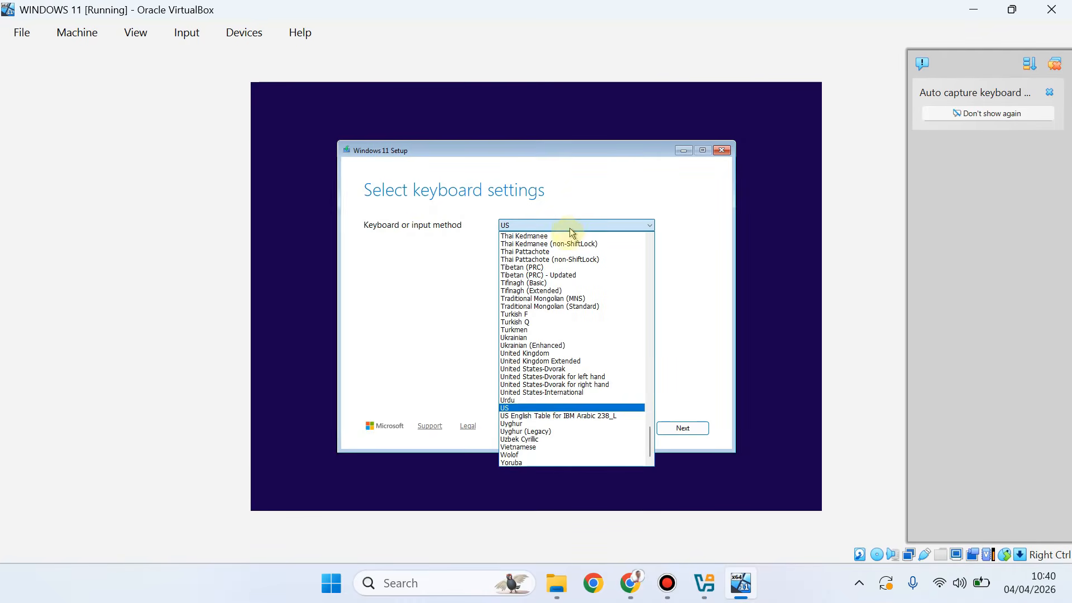
{"action": "left_click", "coordinate": [525, 408]}
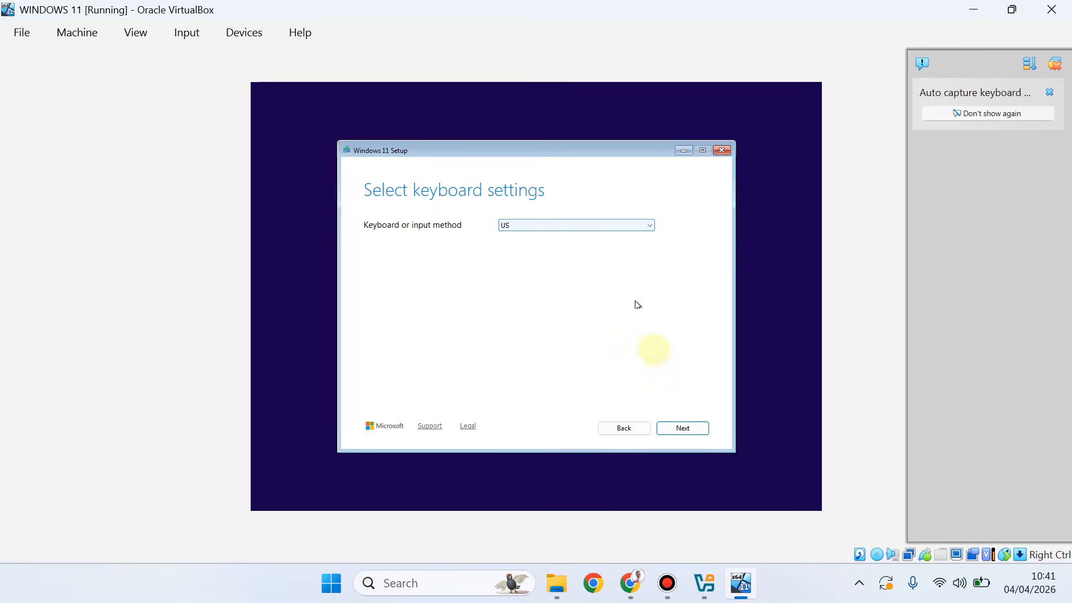
{"action": "left_click", "coordinate": [692, 428]}
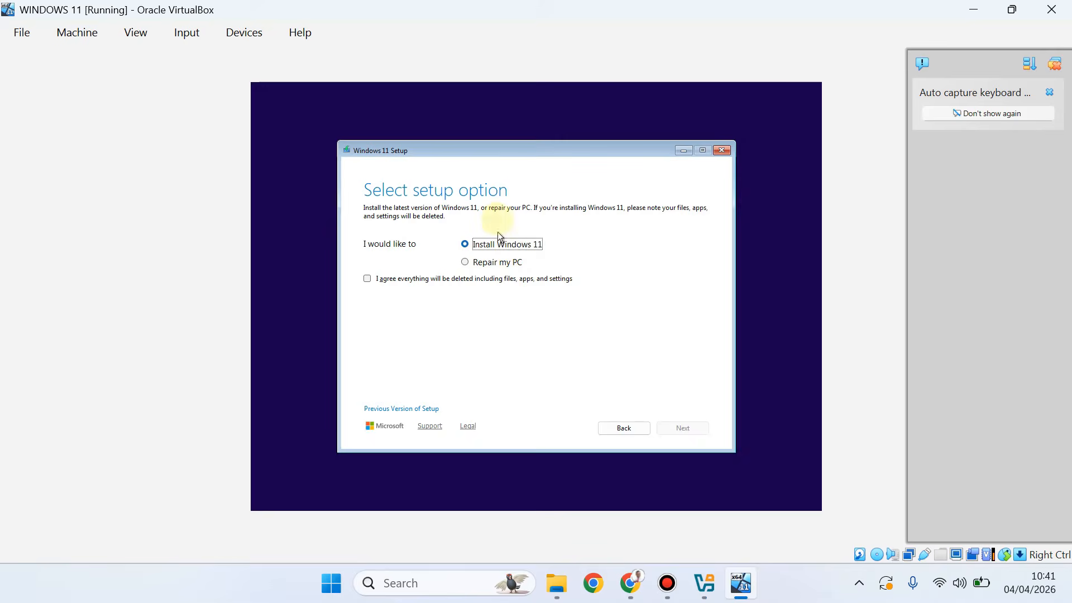
Choose to install Windows 11, agree that everything will be deleted, and continue without a product key
{"action": "left_click", "coordinate": [366, 278]}
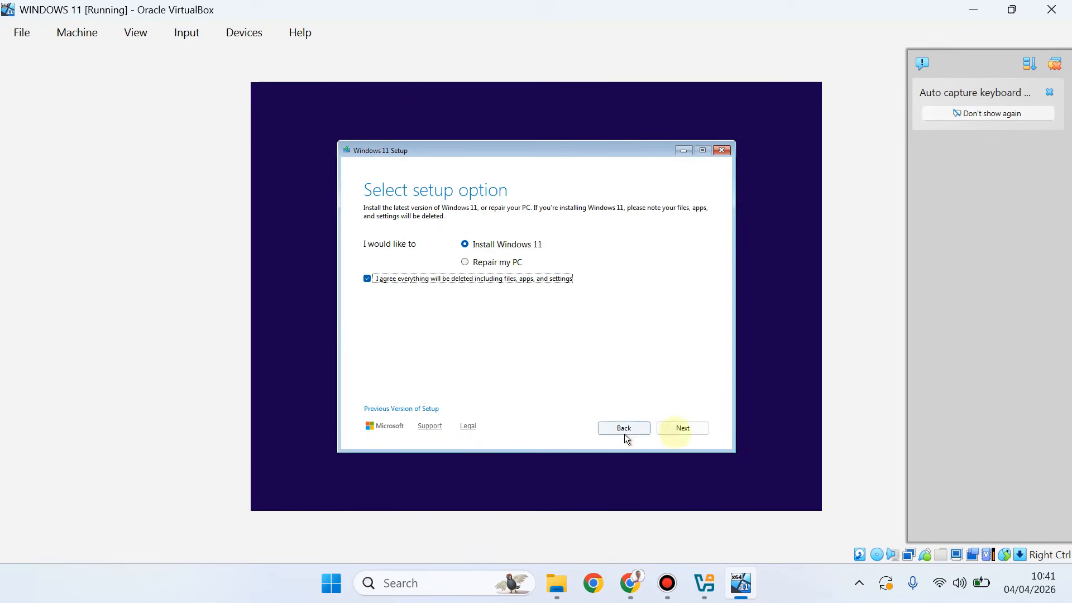
{"action": "left_click", "coordinate": [681, 435]}
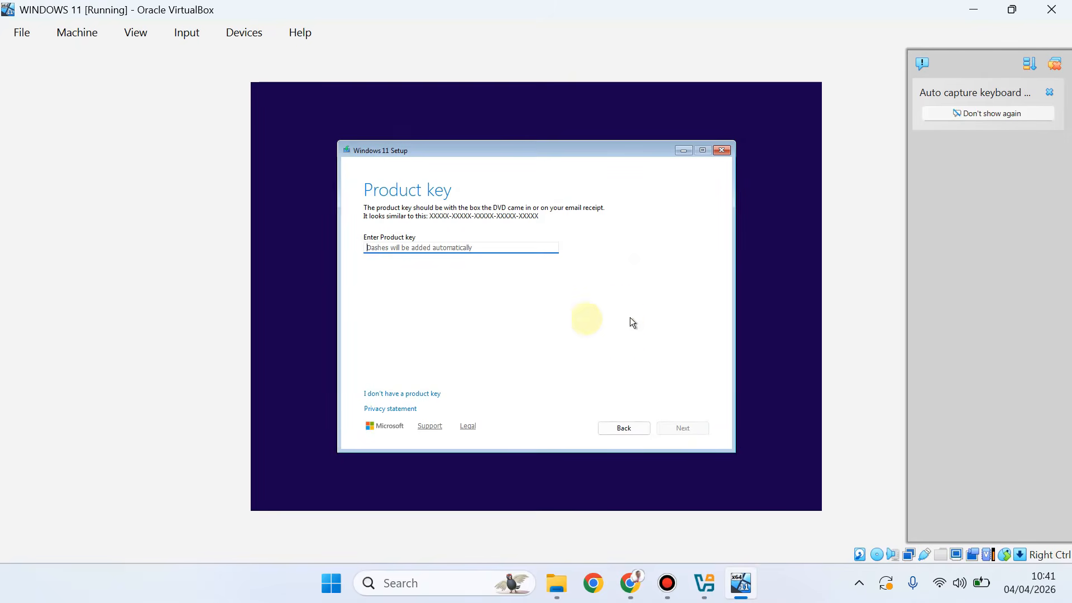
{"action": "left_click", "coordinate": [416, 394]}
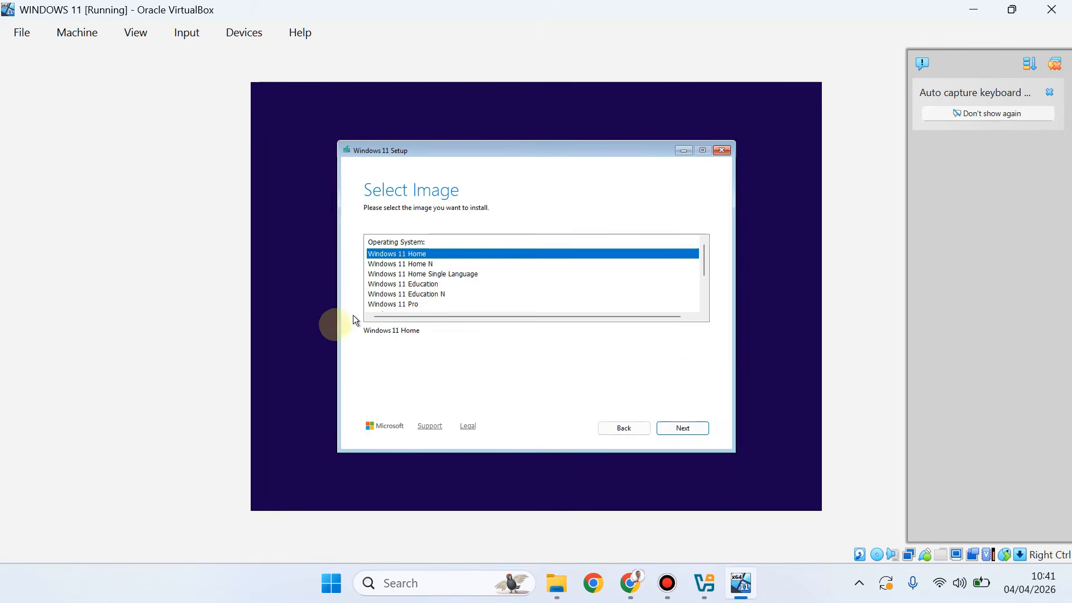
Select Windows 11 Pro as the image to install and continue to the license terms
{"action": "left_click", "coordinate": [400, 306]}
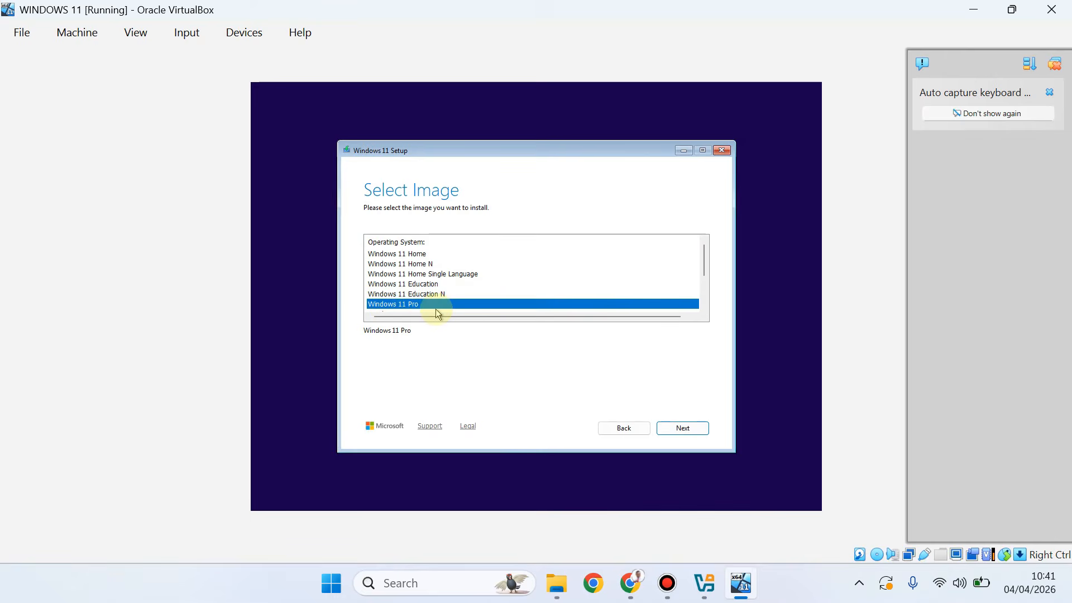
{"action": "scroll", "coordinate": [469, 273], "scroll_direction": "down", "scroll_amount": 1}
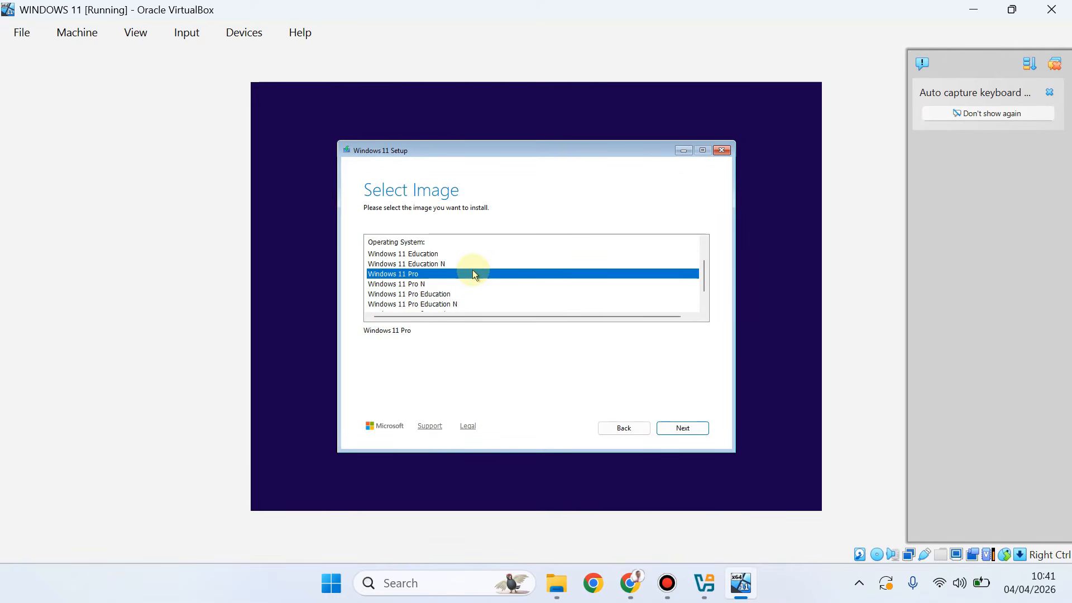
{"action": "left_click", "coordinate": [696, 433]}
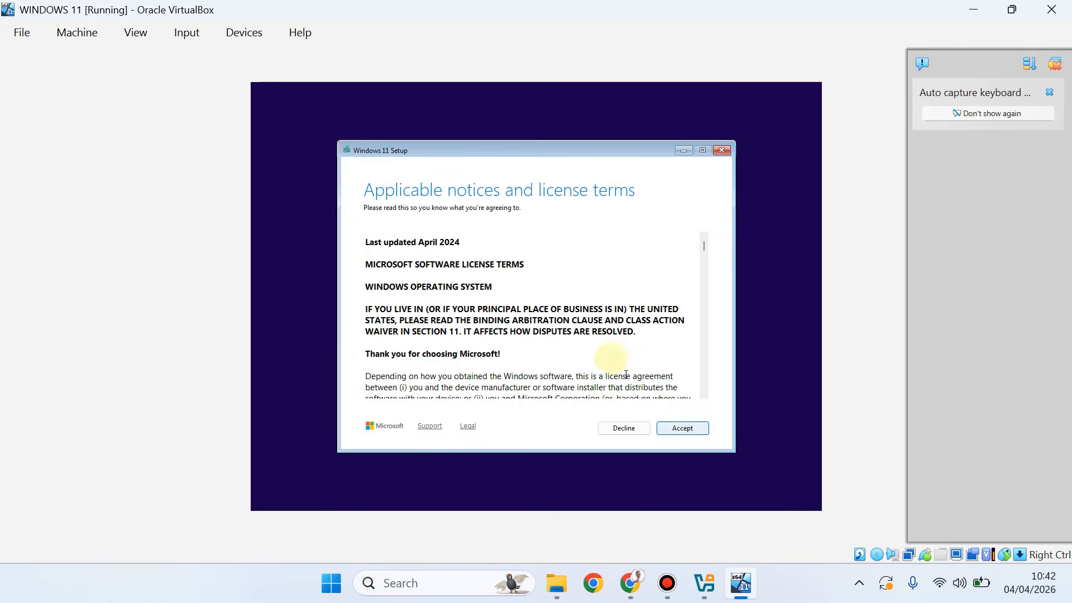
Look through the applicable notices and license terms and accept them
{"action": "scroll", "coordinate": [610, 354], "scroll_direction": "down", "scroll_amount": 4}
{"action": "scroll", "coordinate": [610, 356], "scroll_direction": "down", "scroll_amount": 3}
{"action": "scroll", "coordinate": [620, 355], "scroll_direction": "up", "scroll_amount": 8}
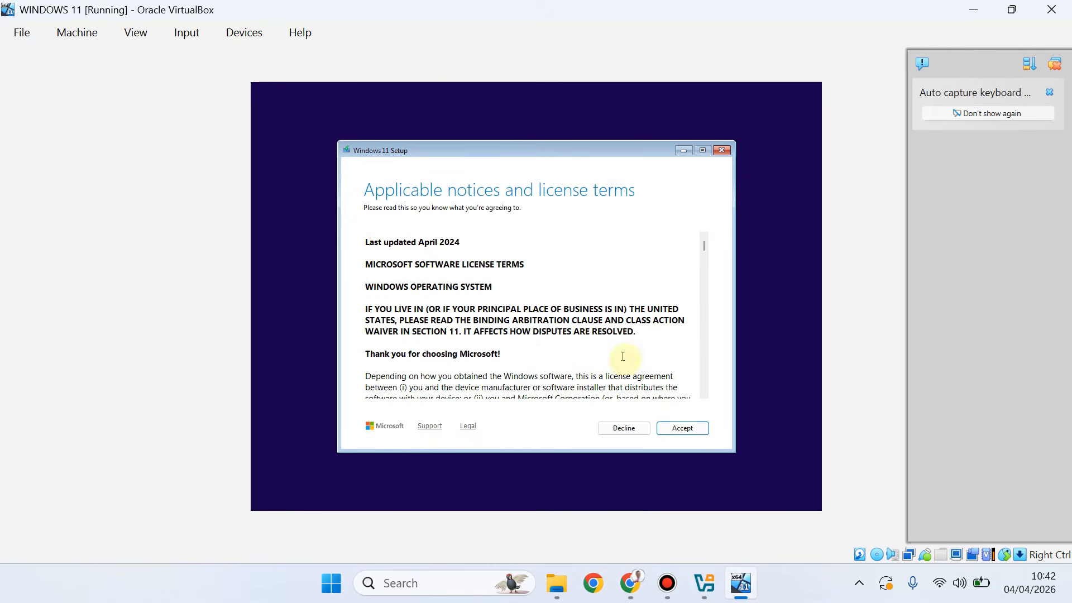
{"action": "left_click", "coordinate": [689, 434]}
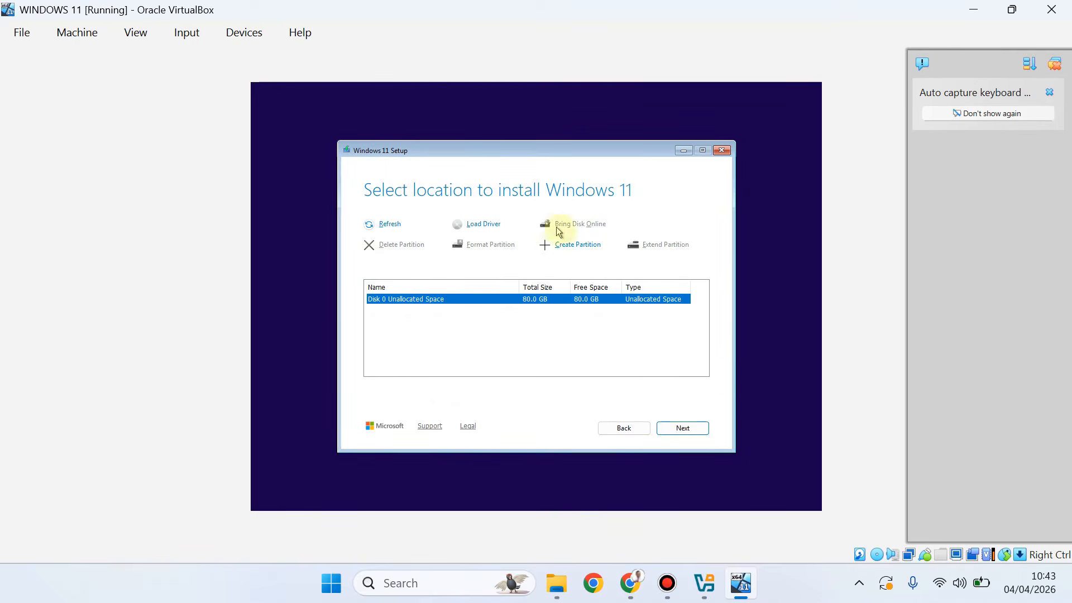
{"action": "left_click", "coordinate": [594, 251]}
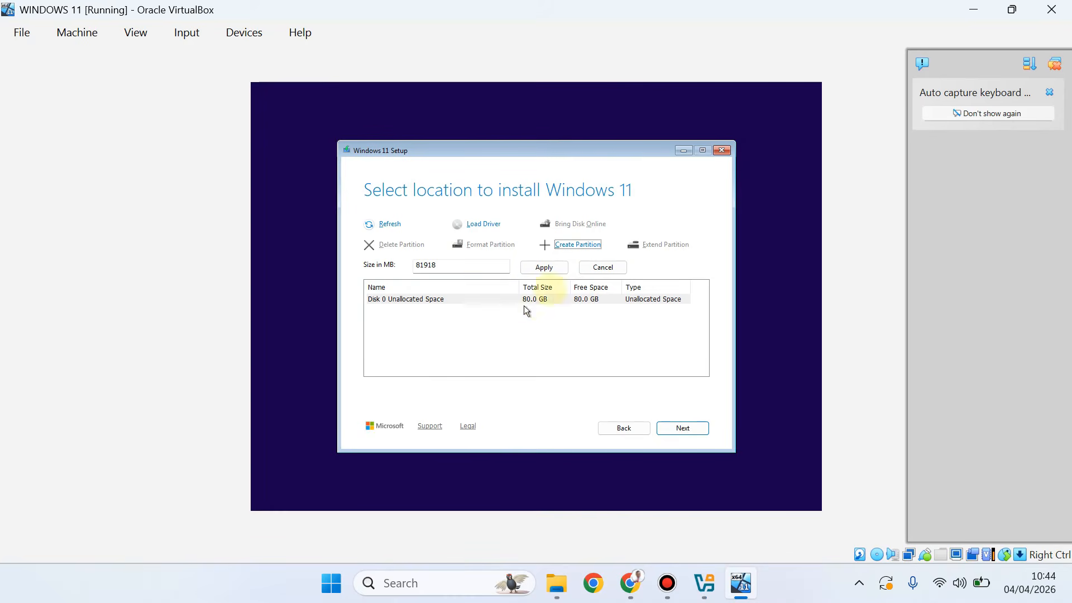
{"action": "left_click", "coordinate": [607, 269]}
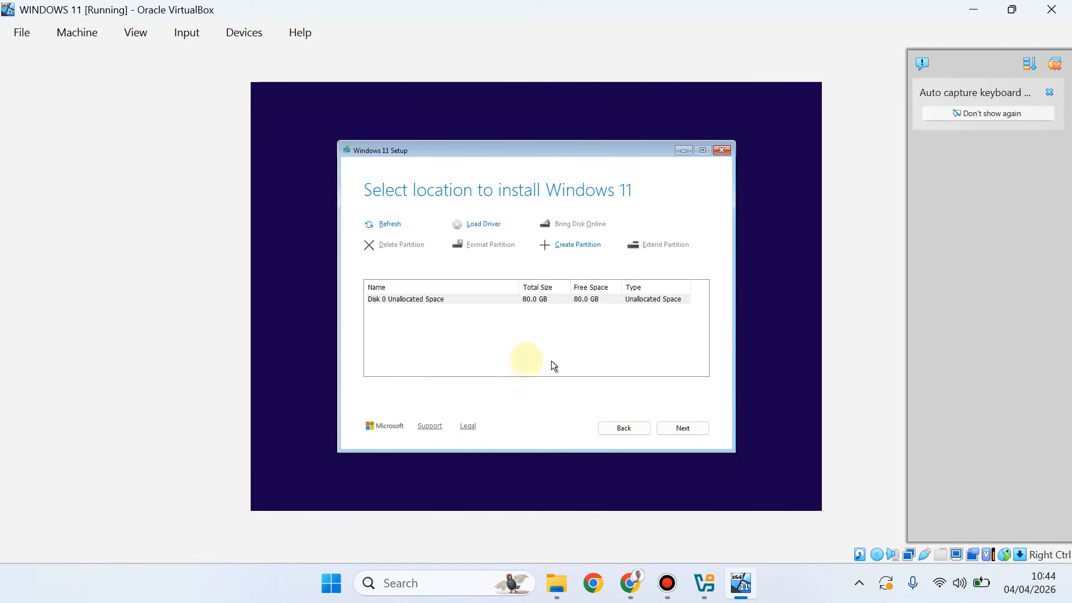
{"action": "left_click", "coordinate": [593, 246]}
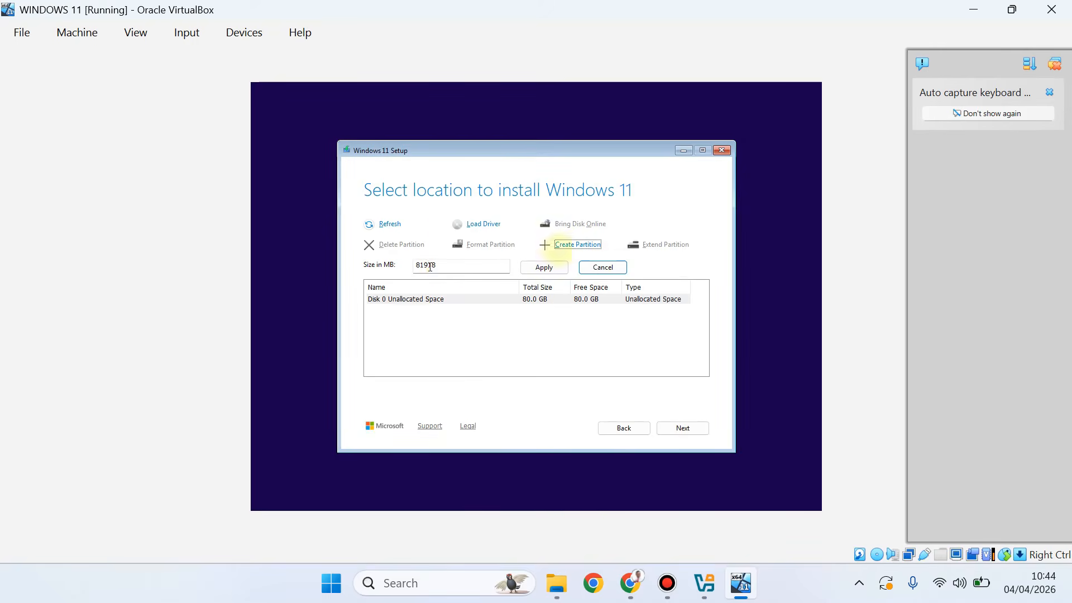
{"action": "left_click", "coordinate": [625, 272]}
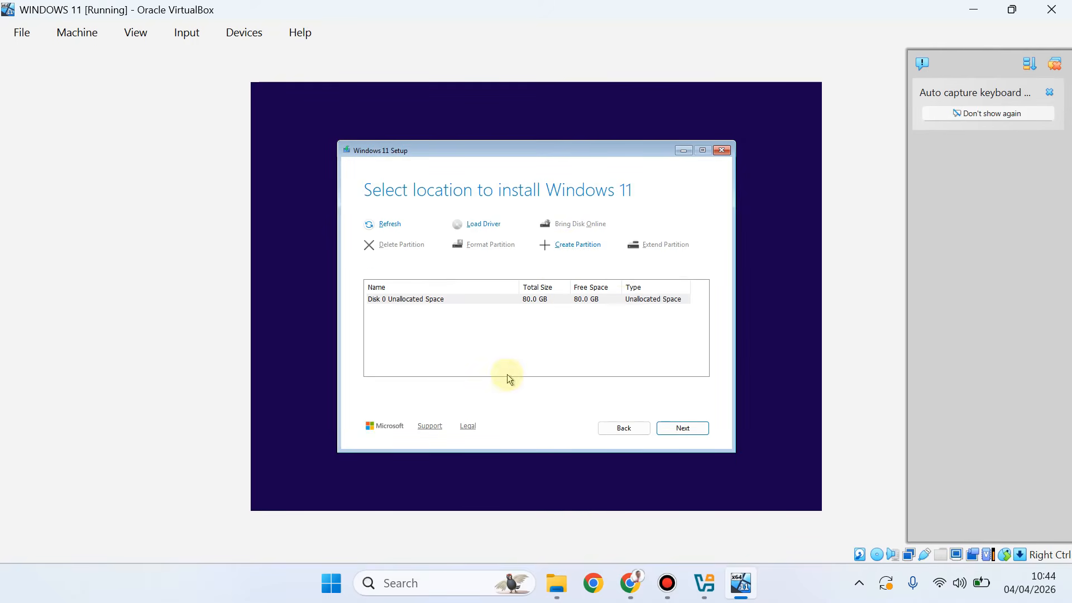
Select Disk 0 Unallocated Space as the install location and start the Windows 11 Pro installation
{"action": "left_click", "coordinate": [461, 299]}
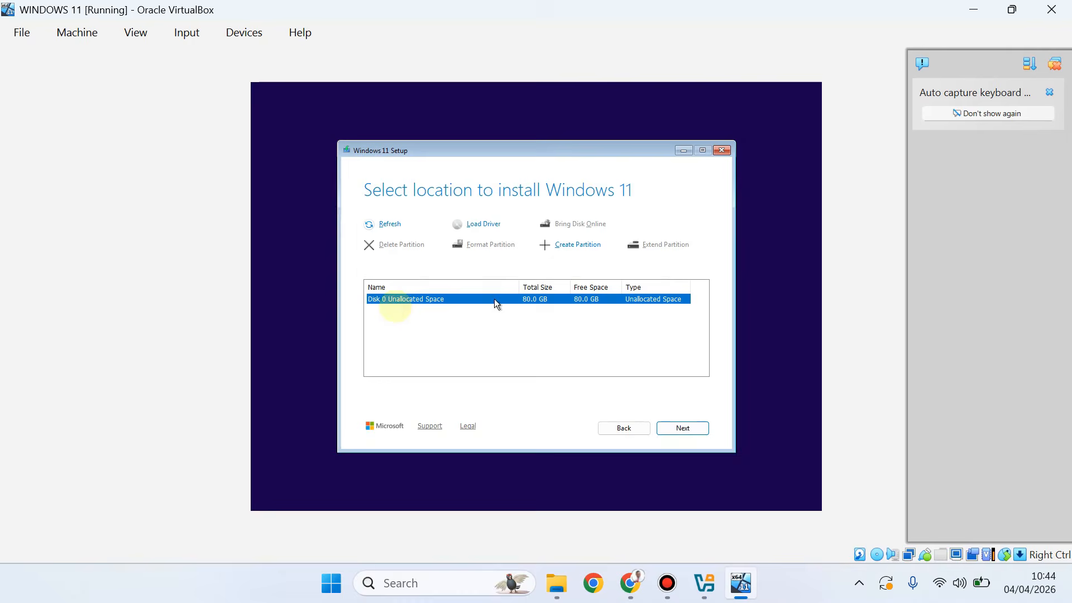
{"action": "left_click", "coordinate": [700, 430]}
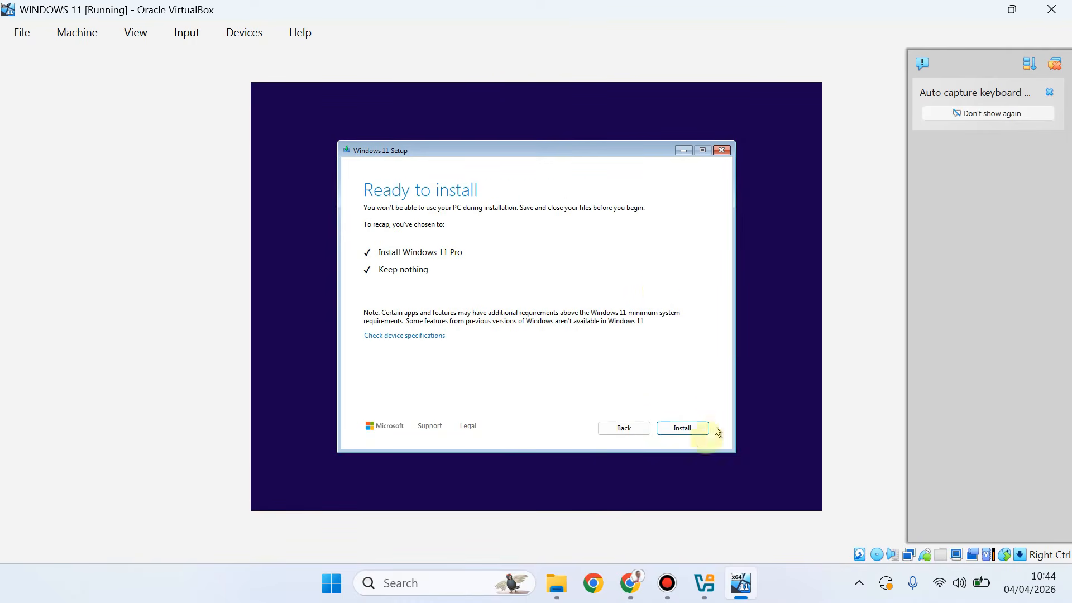
{"action": "left_click", "coordinate": [682, 428]}
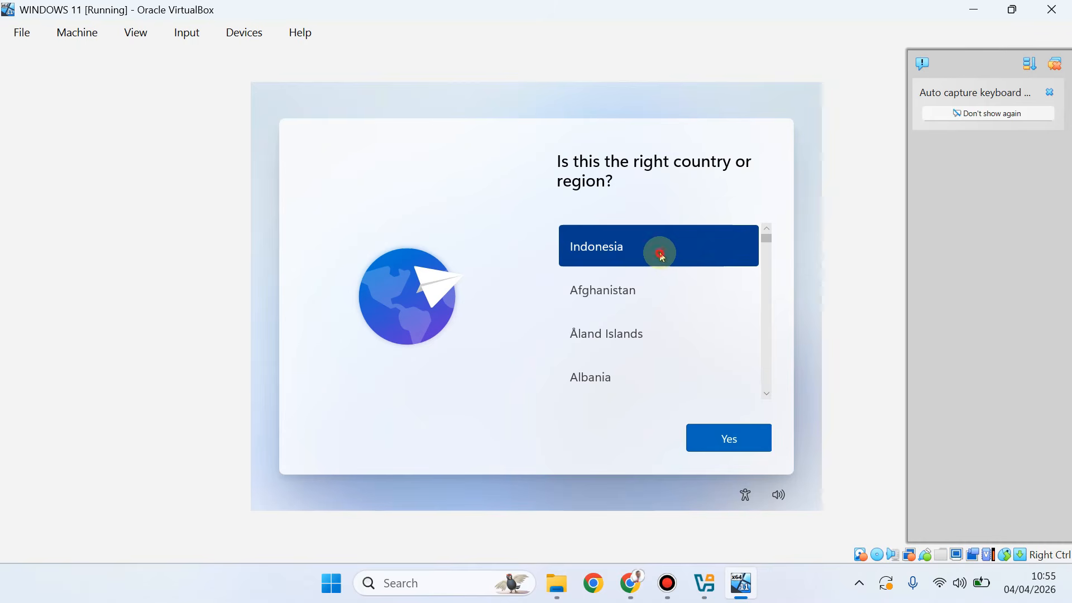
Confirm Indonesia as the country or region and US as the keyboard layout, and skip adding a second layout
{"action": "left_click", "coordinate": [746, 454]}
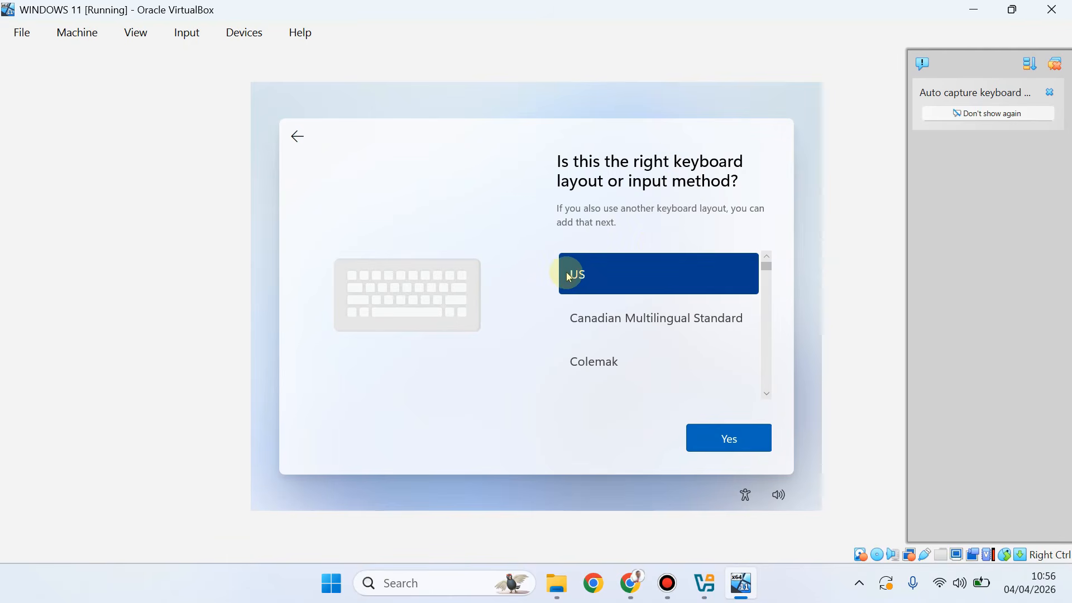
{"action": "left_click", "coordinate": [738, 447]}
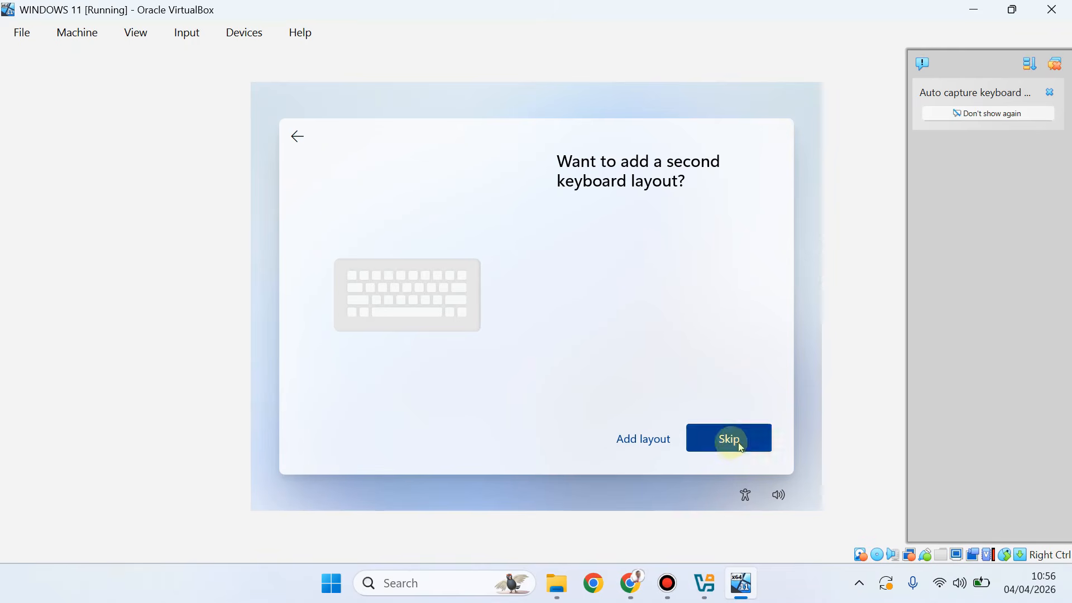
{"action": "left_click", "coordinate": [721, 443]}
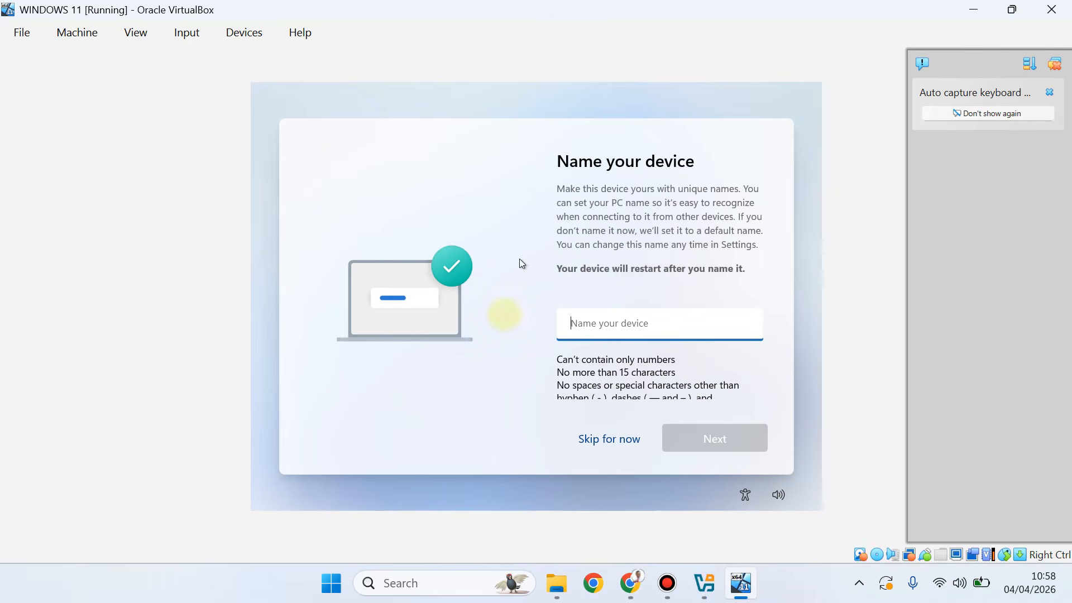
Name the device GOLIKETRIK and continue the setup
{"action": "left_click", "coordinate": [631, 328]}
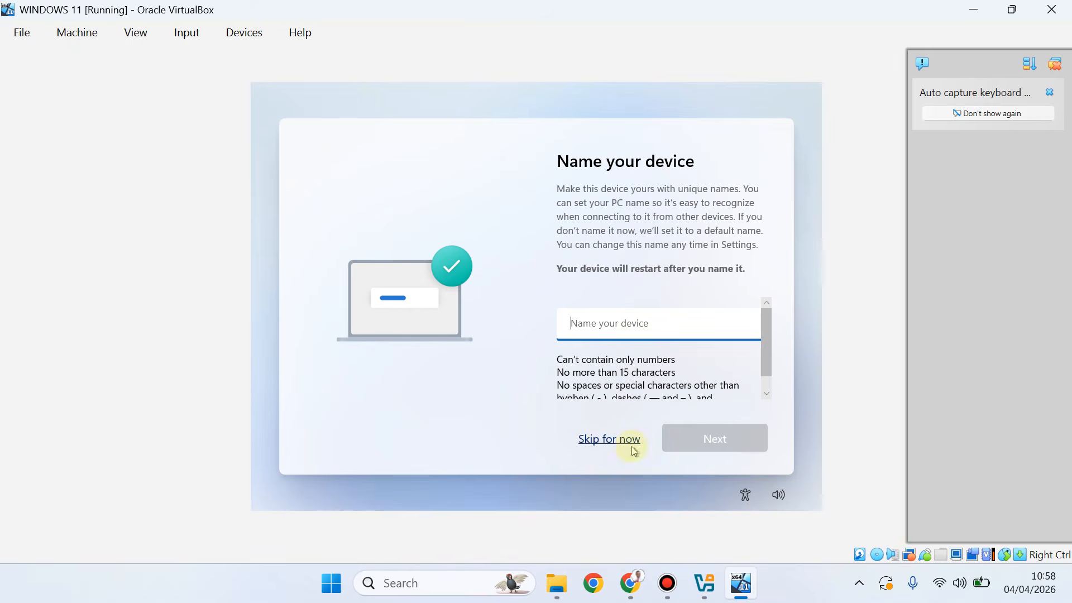
{"action": "left_click", "coordinate": [666, 324]}
{"action": "type", "text": "GOLIKE"}
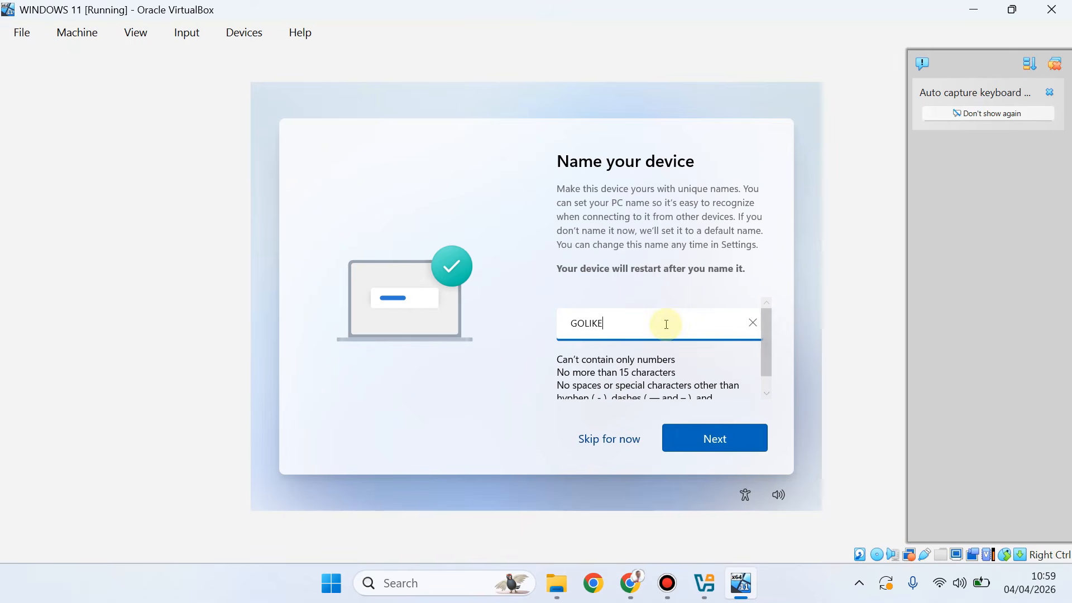
{"action": "type", "text": "TRIK"}
{"action": "left_click", "coordinate": [706, 437]}
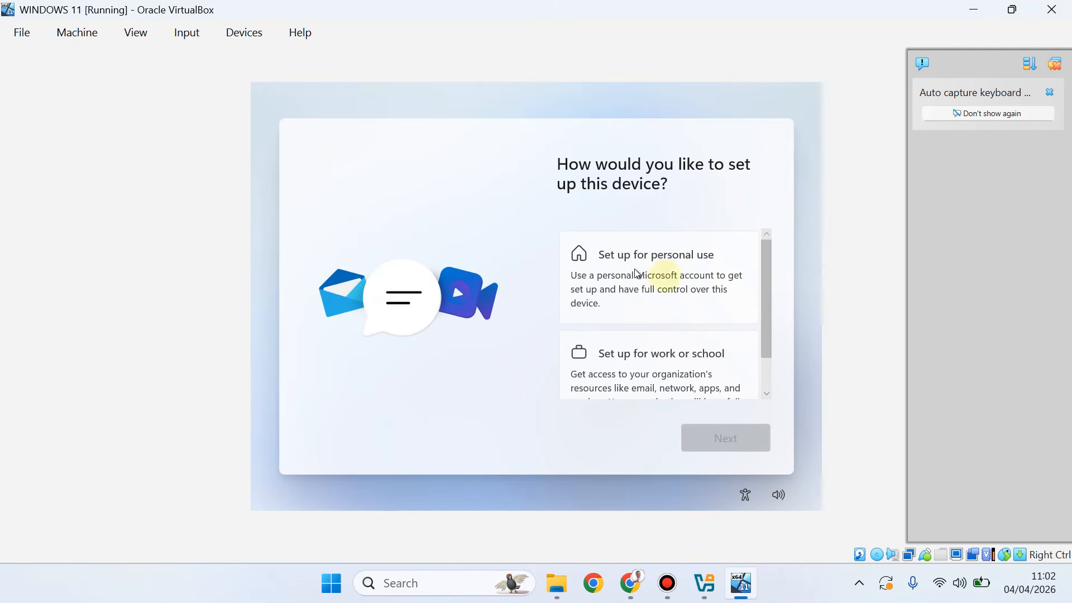
Set up the device for personal use and submit the Microsoft account's e-mail address for sign-in
{"action": "left_click", "coordinate": [670, 268]}
{"action": "left_click", "coordinate": [738, 445]}
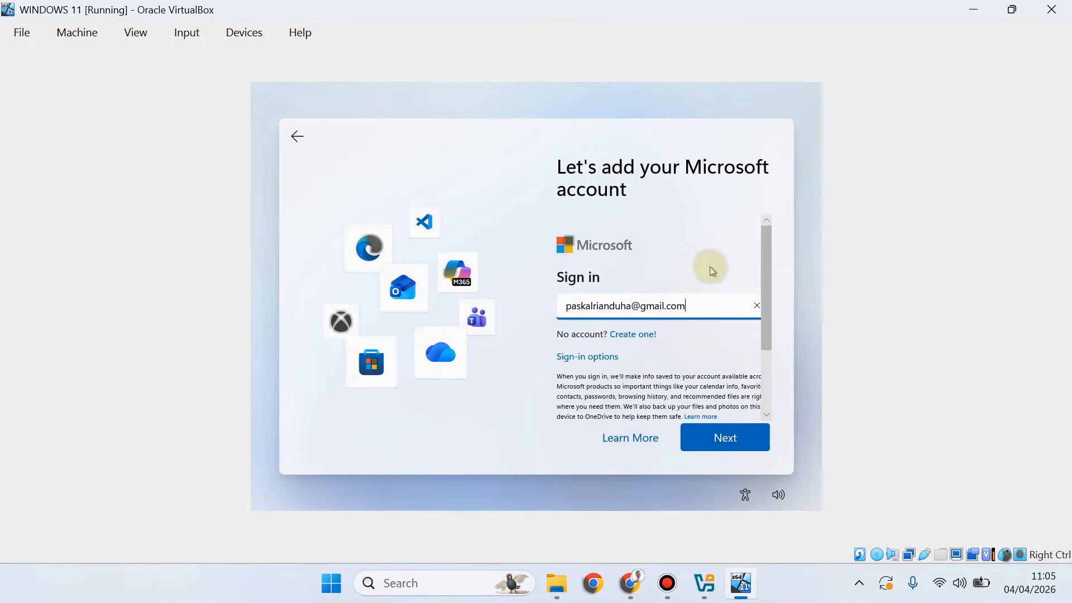
{"action": "left_click", "coordinate": [755, 442]}
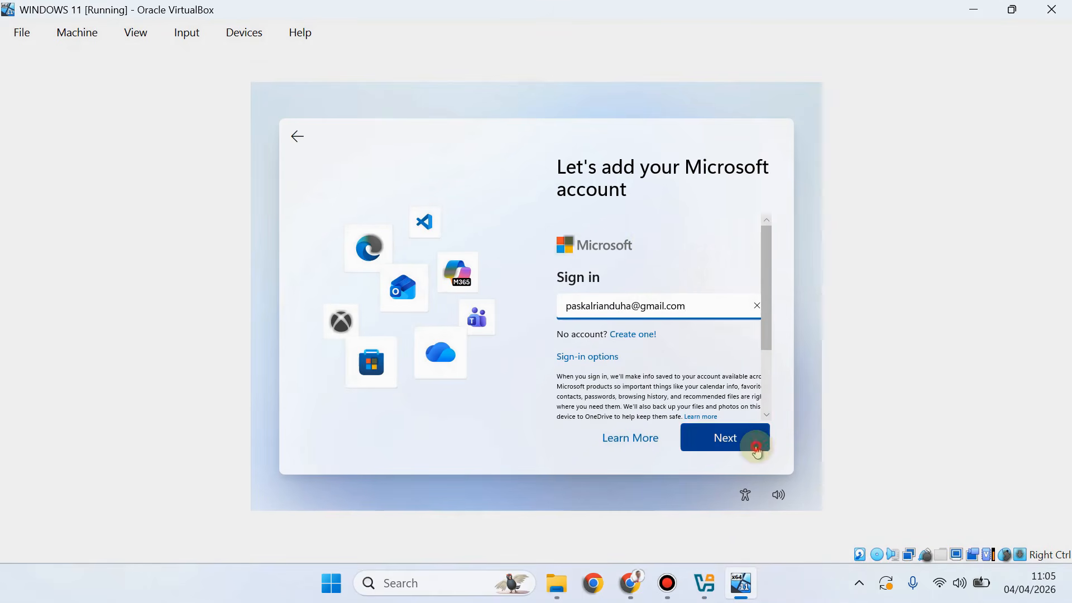
{"action": "left_click", "coordinate": [737, 445]}
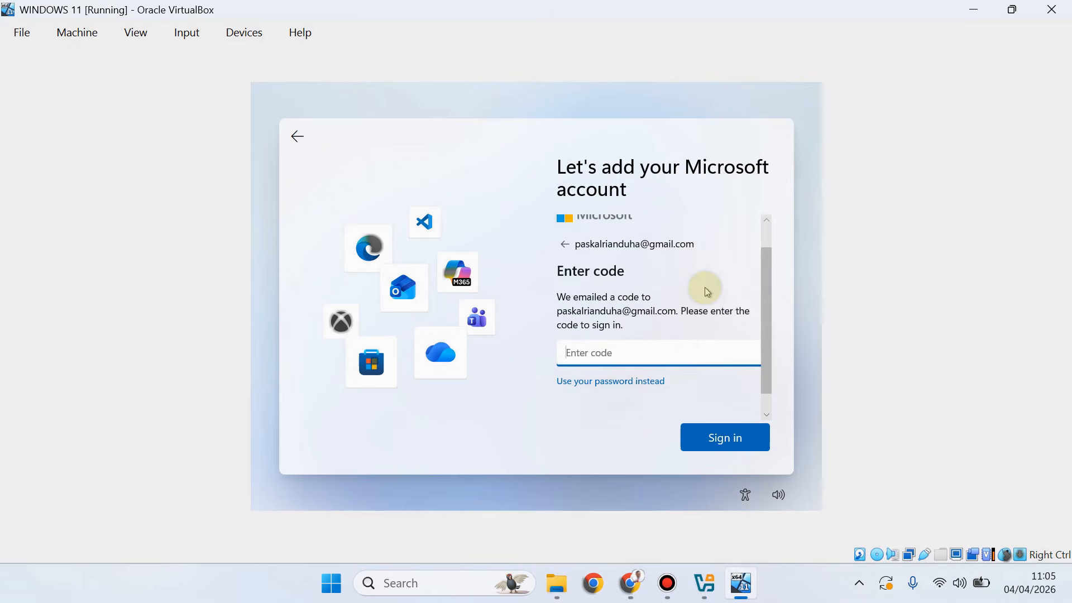
Paste the emailed verification code to sign in, and create and confirm a Windows Hello PIN
{"action": "key", "text": "ctrl+v"}
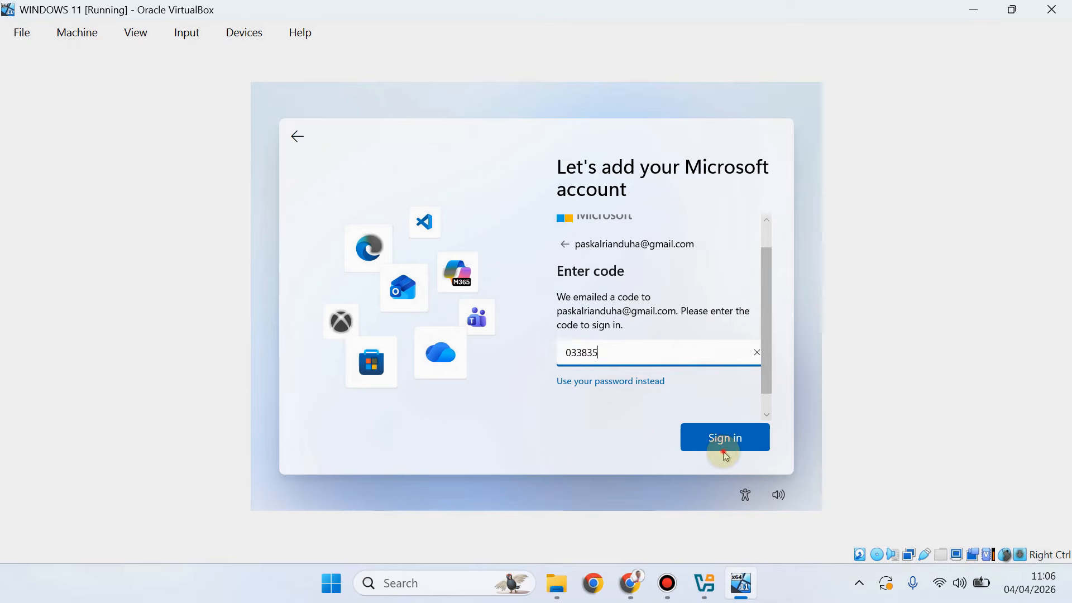
{"action": "left_click", "coordinate": [723, 452]}
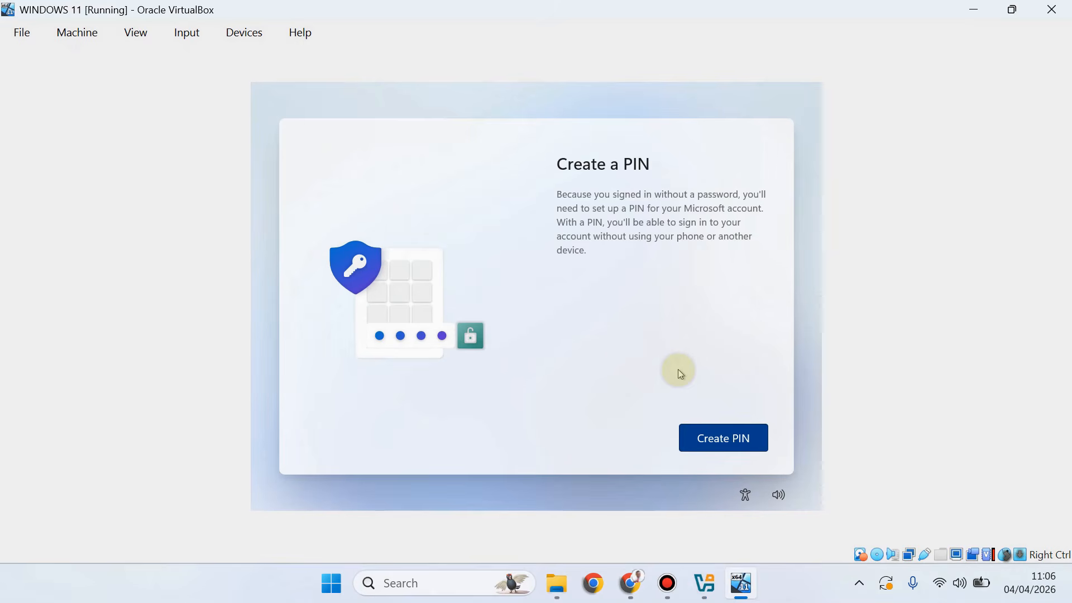
{"action": "left_click", "coordinate": [733, 441]}
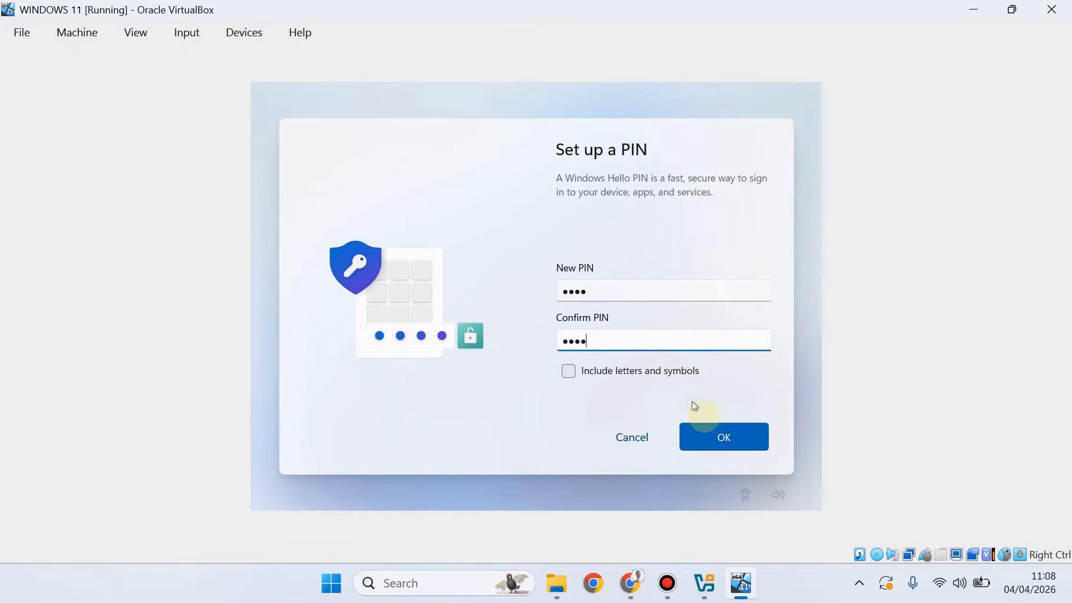
{"action": "left_click", "coordinate": [718, 436]}
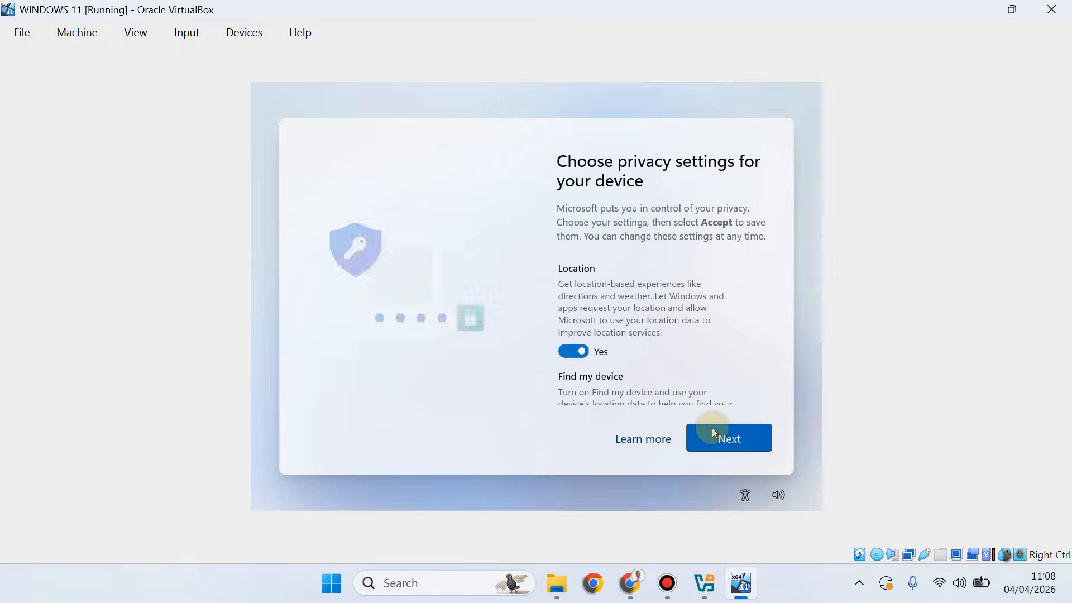
Go through the device's privacy settings, keep their default choices, and accept them
{"action": "scroll", "coordinate": [754, 300], "scroll_direction": "down", "scroll_amount": 2}
{"action": "scroll", "coordinate": [750, 304], "scroll_direction": "up", "scroll_amount": 3}
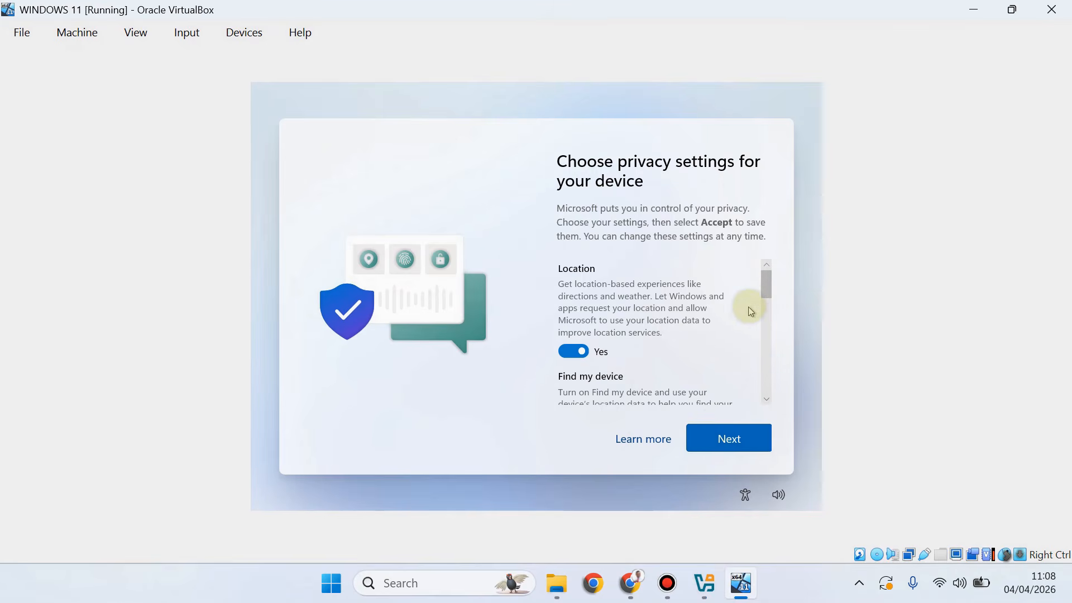
{"action": "left_click", "coordinate": [741, 452]}
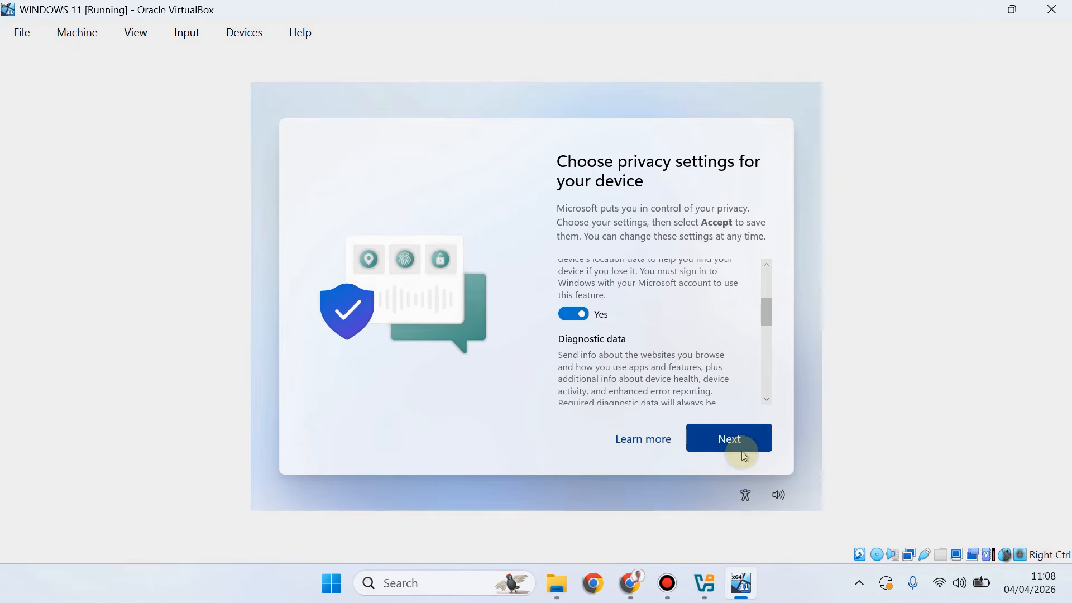
{"action": "left_click", "coordinate": [730, 439]}
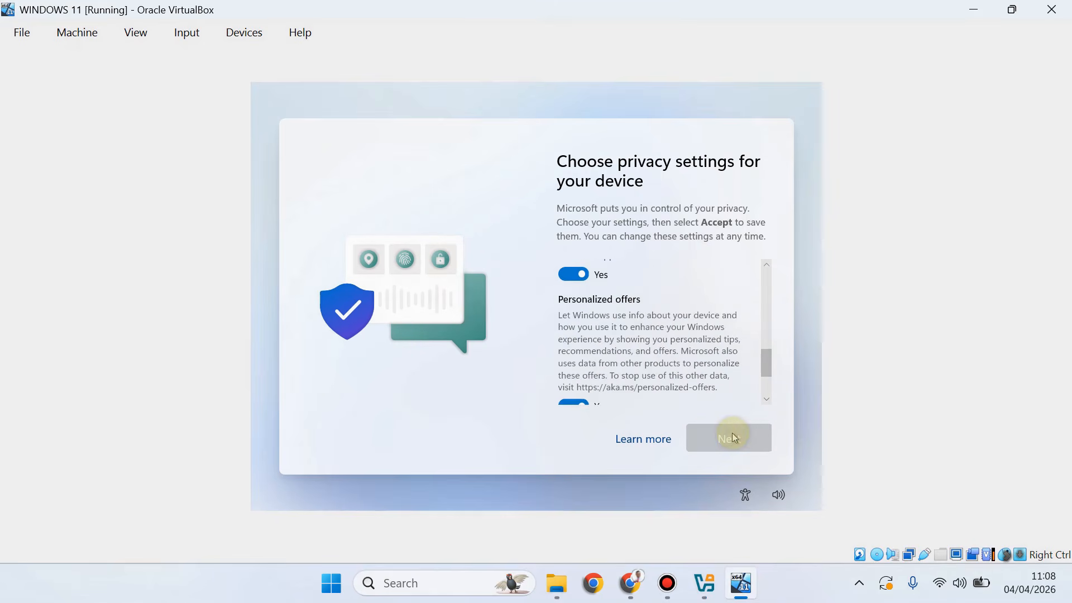
{"action": "left_click", "coordinate": [733, 438]}
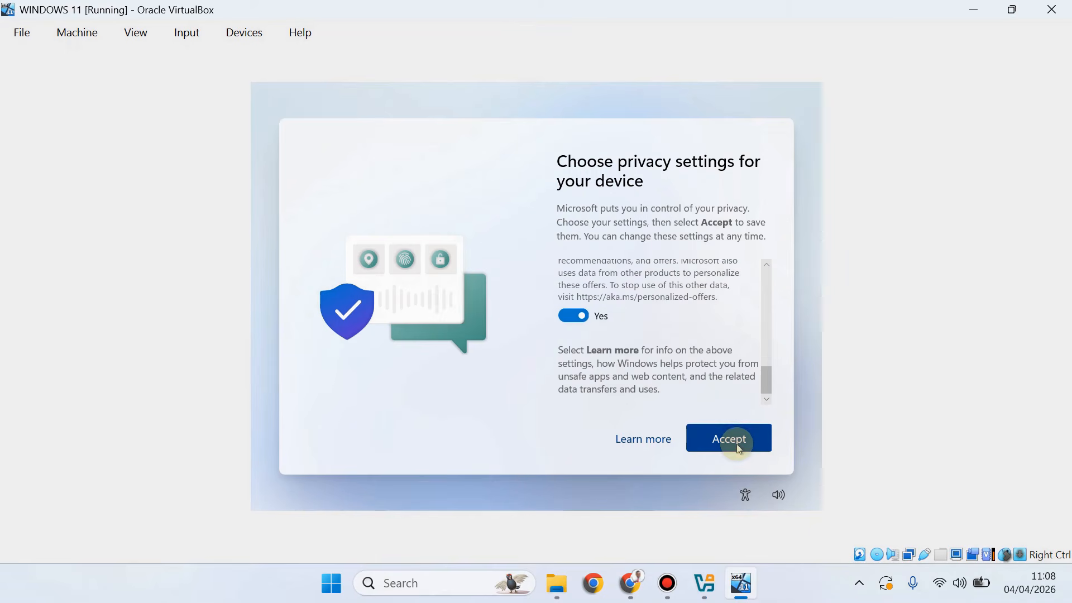
{"action": "left_click", "coordinate": [737, 444]}
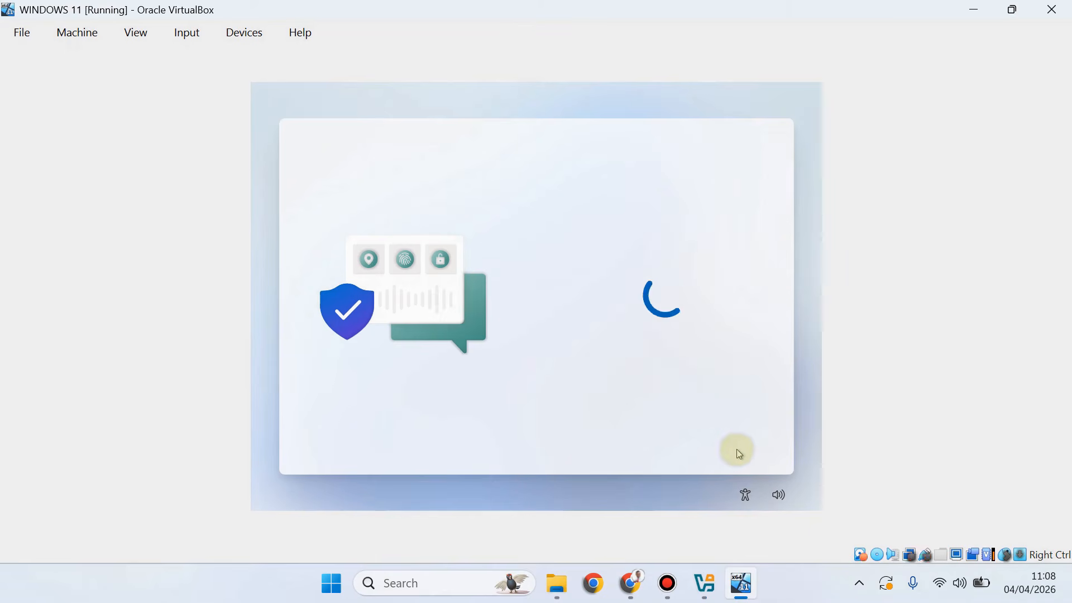
{"action": "left_click", "coordinate": [740, 451]}
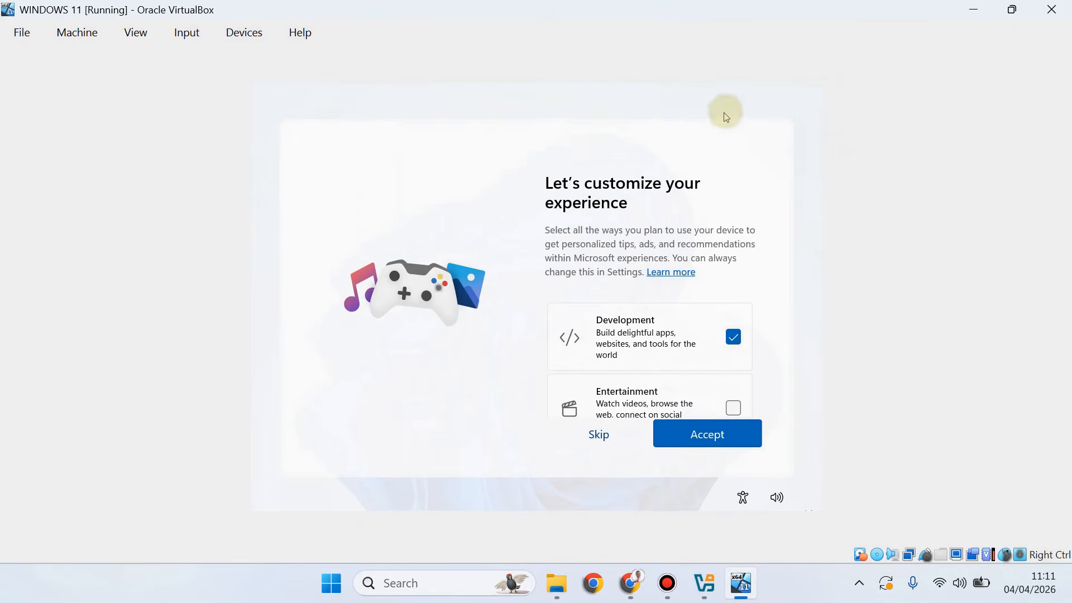
Skip customizing the experience for how the device will be used
{"action": "scroll", "coordinate": [684, 285], "scroll_direction": "down", "scroll_amount": 3}
{"action": "left_click", "coordinate": [603, 440]}
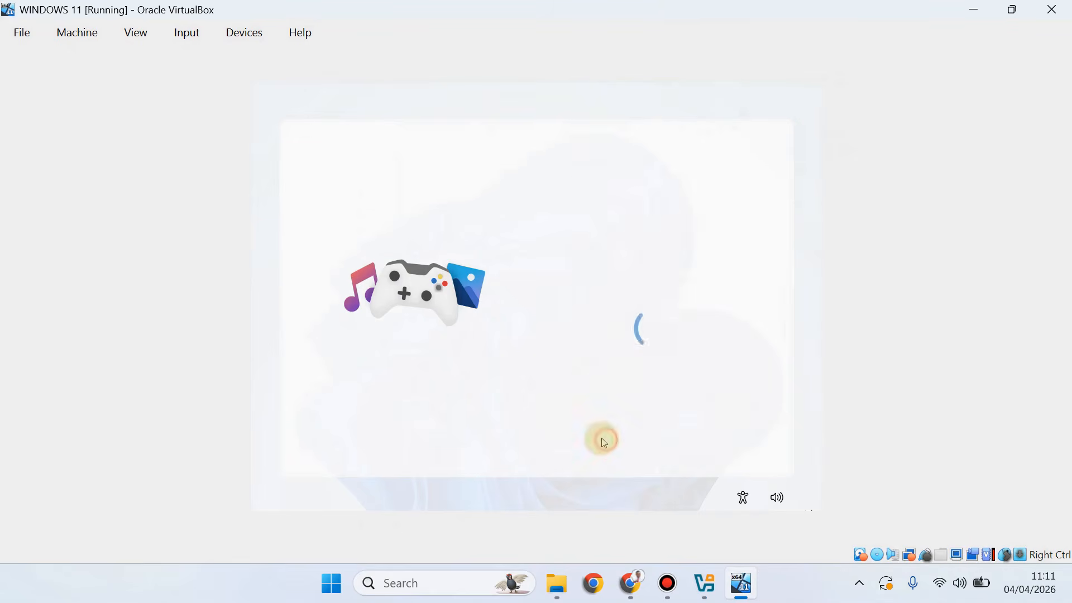
Skip linking a mobile phone and backing up its photos, and decline bringing recent browsing data into Microsoft Edge
{"action": "scroll", "coordinate": [684, 322], "scroll_direction": "up", "scroll_amount": 3}
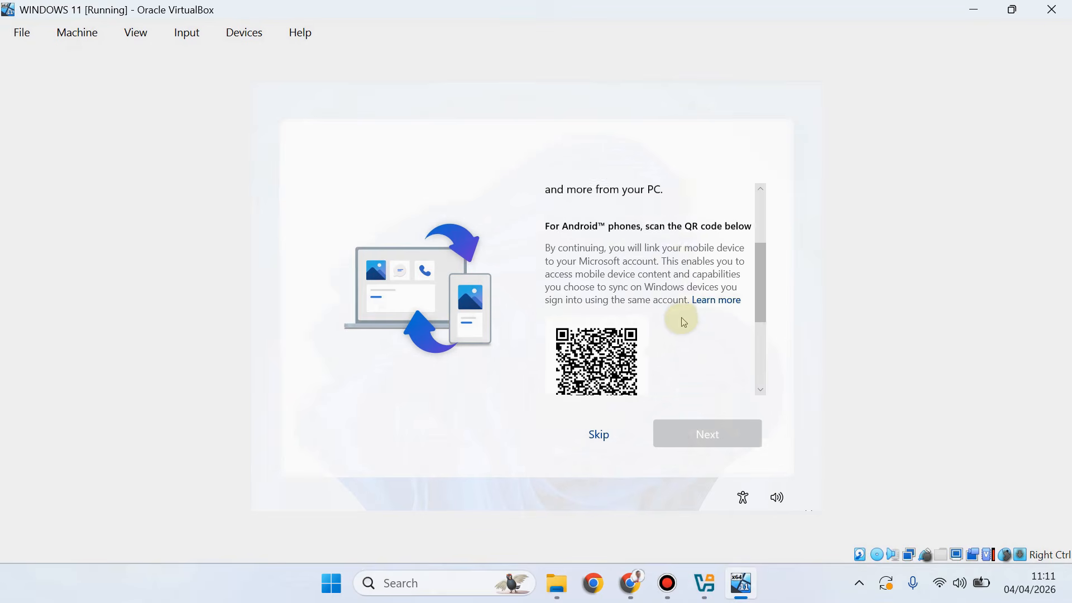
{"action": "scroll", "coordinate": [684, 322], "scroll_direction": "up", "scroll_amount": 3}
{"action": "left_click", "coordinate": [614, 435]}
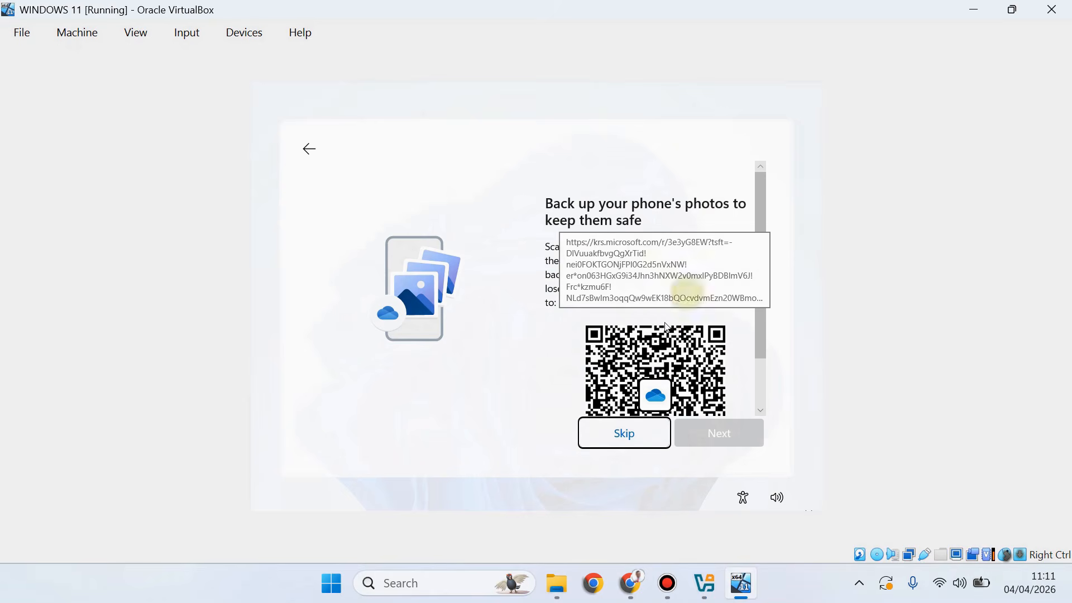
{"action": "scroll", "coordinate": [661, 355], "scroll_direction": "down", "scroll_amount": 2}
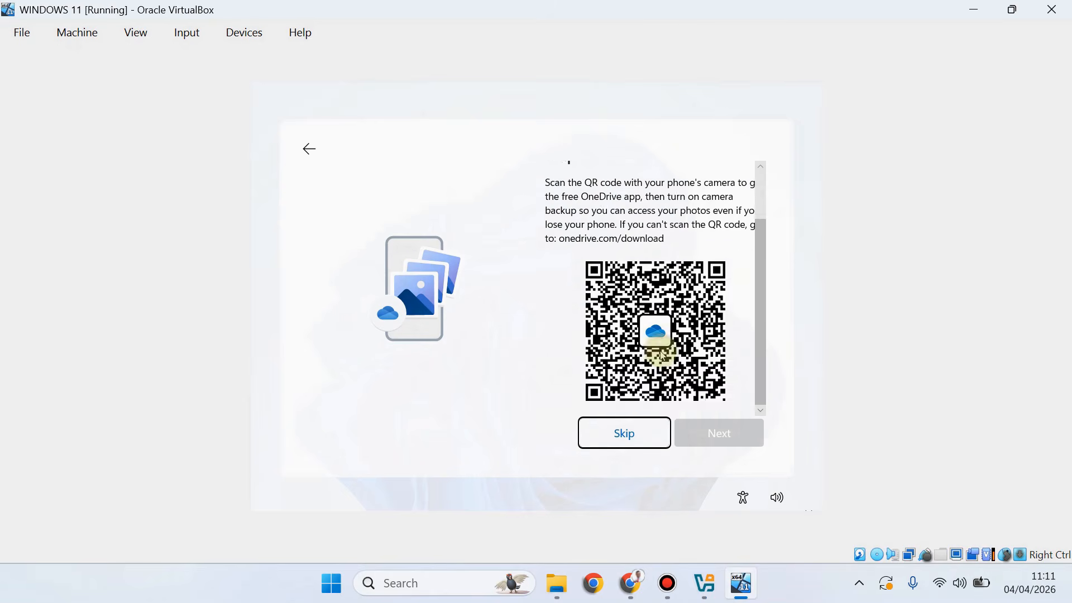
{"action": "left_click", "coordinate": [630, 433]}
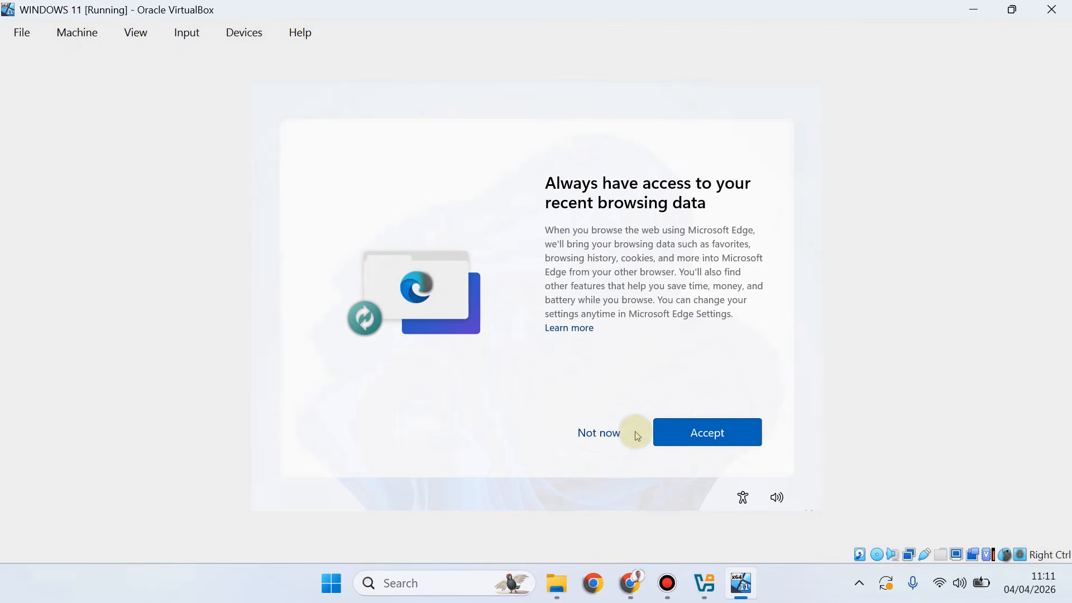
{"action": "left_click", "coordinate": [586, 432]}
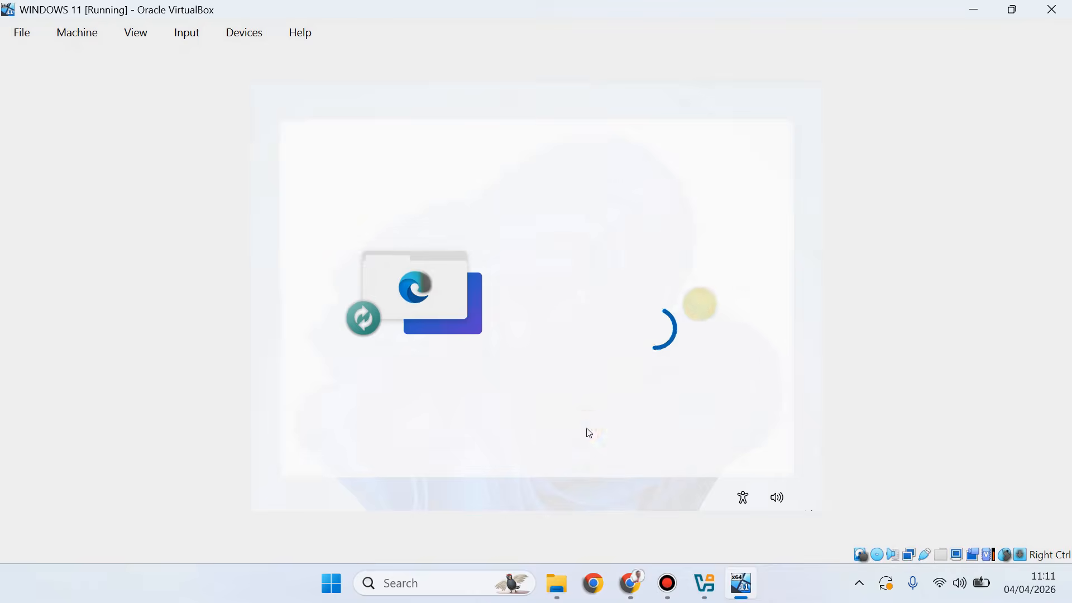
Decline the Microsoft 365 Basic storage plan and continue with free Microsoft 365, keeping its default Outlook setup choice
{"action": "left_click", "coordinate": [620, 438]}
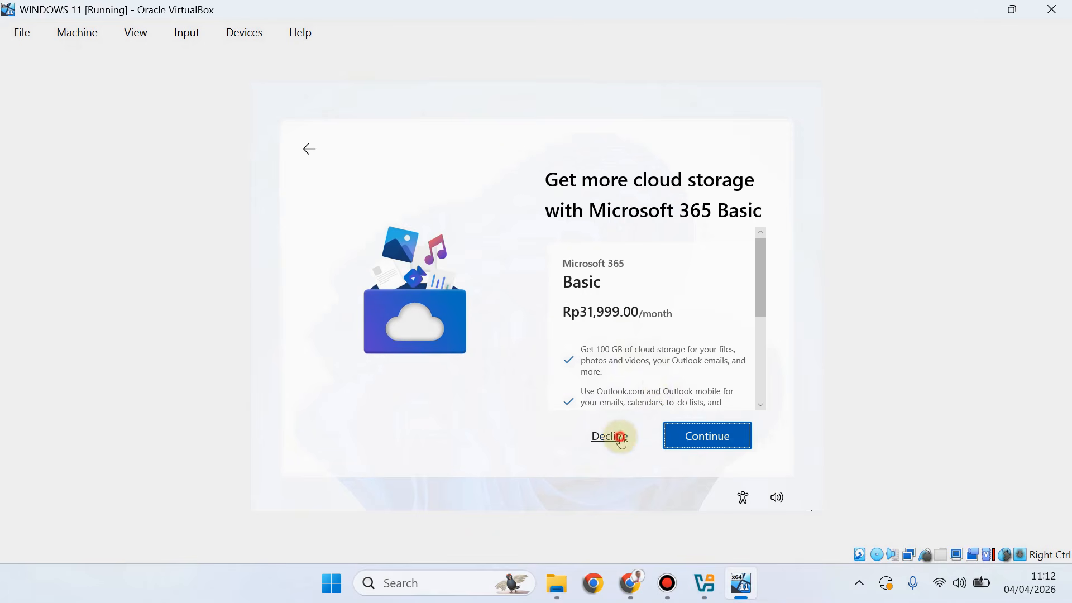
{"action": "scroll", "coordinate": [697, 405], "scroll_direction": "down", "scroll_amount": 2}
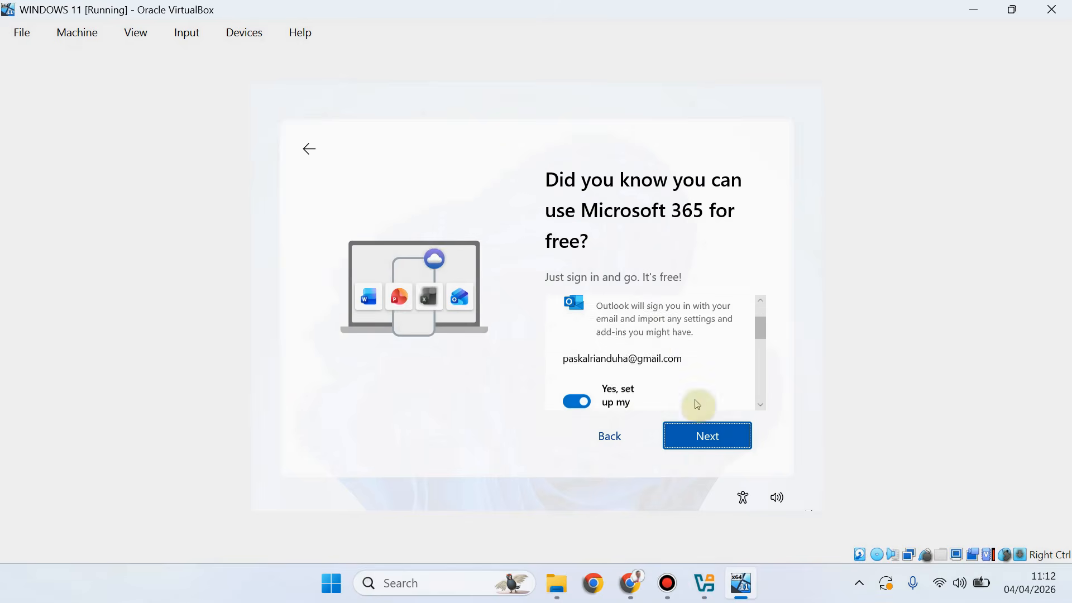
{"action": "scroll", "coordinate": [708, 387], "scroll_direction": "down", "scroll_amount": 3}
{"action": "left_click", "coordinate": [714, 437]}
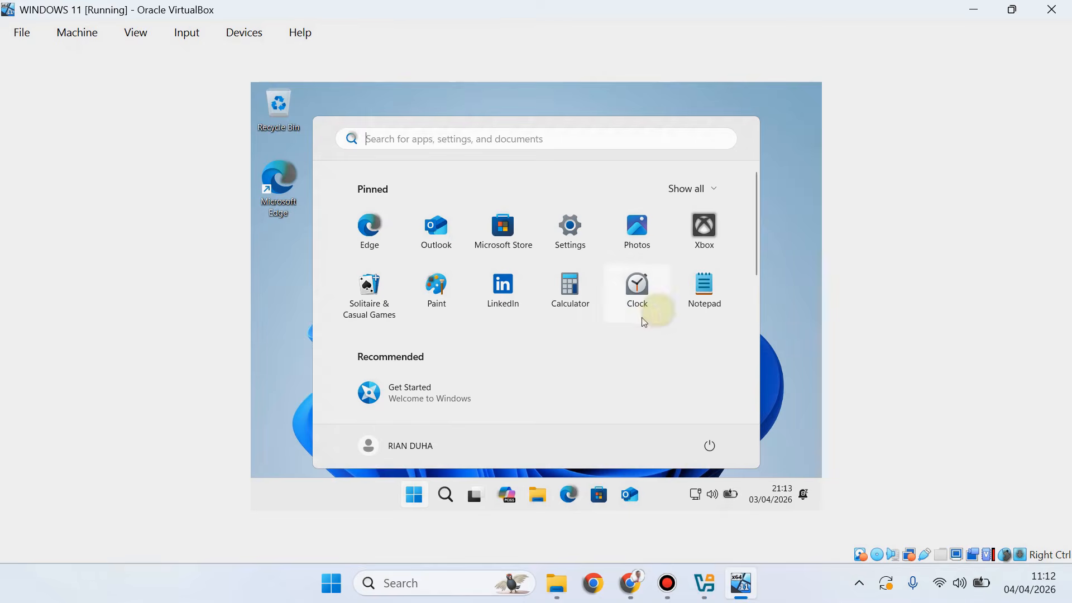
Dismiss the virtual machine's Start menu and close the rgnupdt.exe console window to leave a clear desktop
{"action": "left_click", "coordinate": [788, 180]}
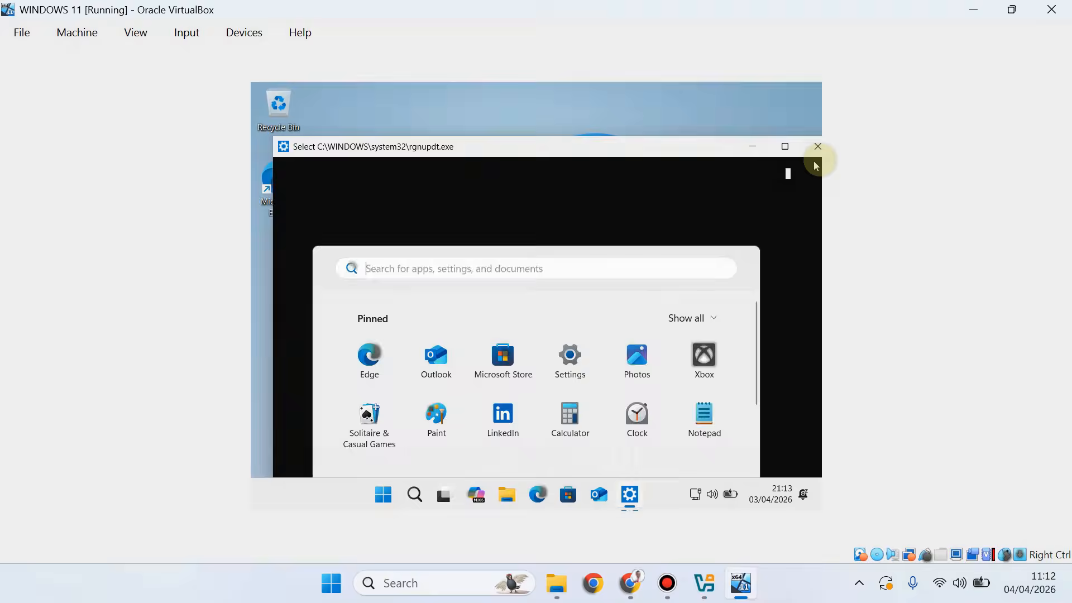
{"action": "left_click", "coordinate": [818, 146]}
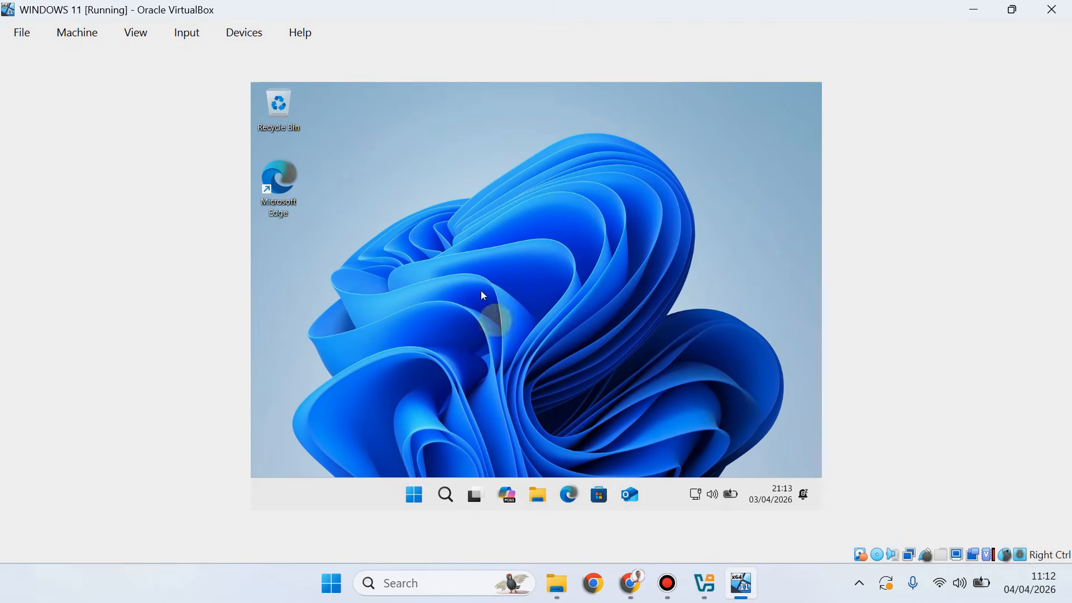